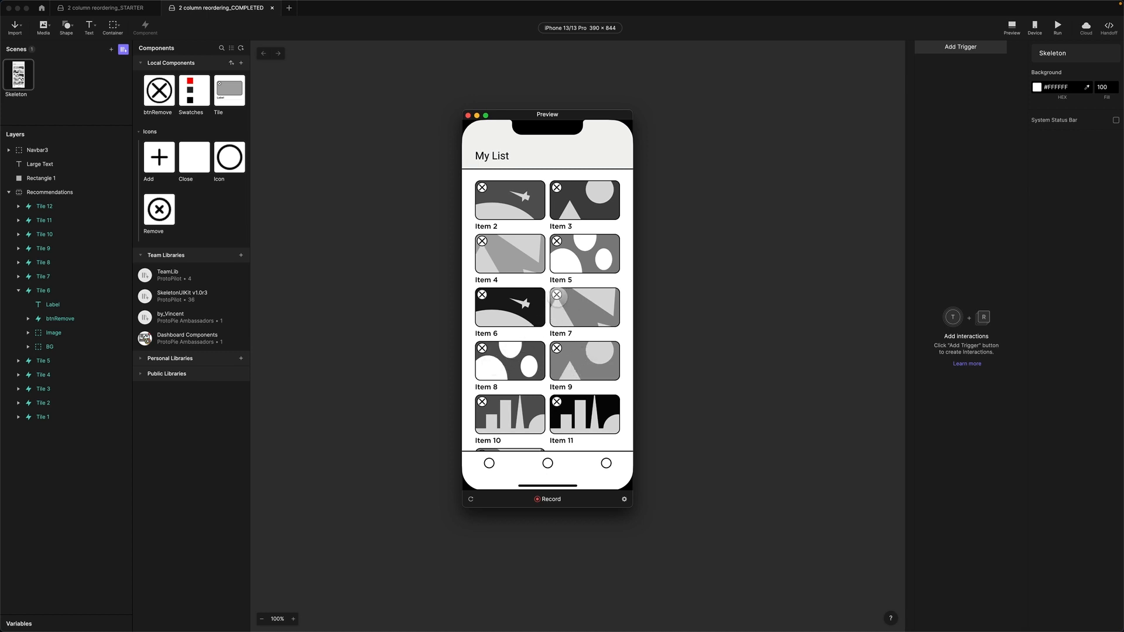
Test the completed prototype in the preview by removing Items 7, 12, 10, 2 and 5 from My List.
left_click(557, 295)
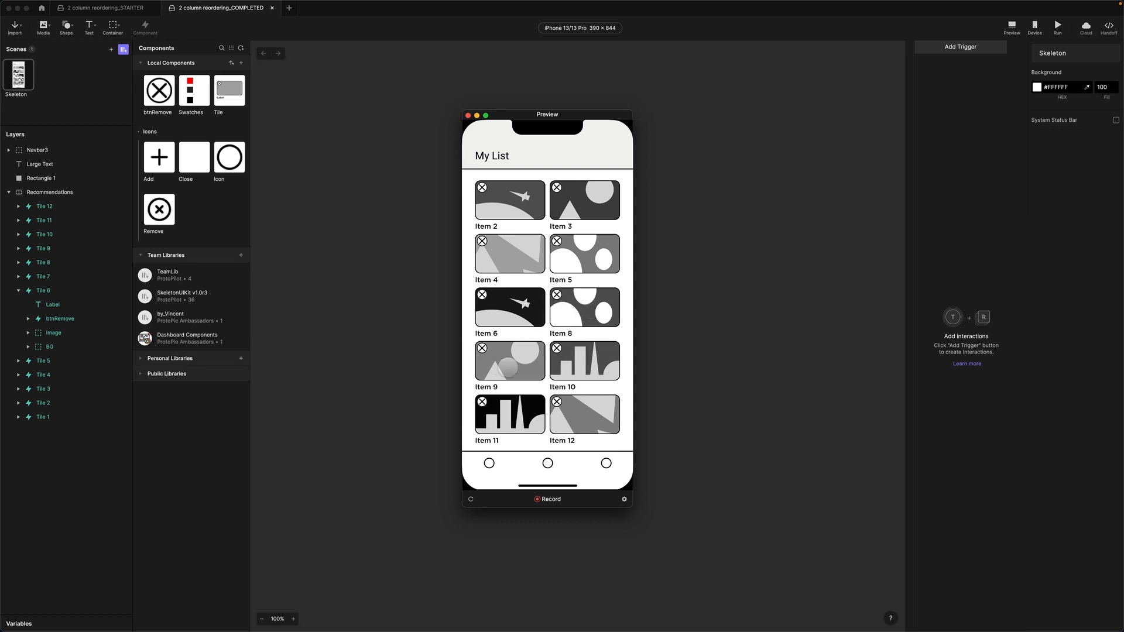
left_click(557, 402)
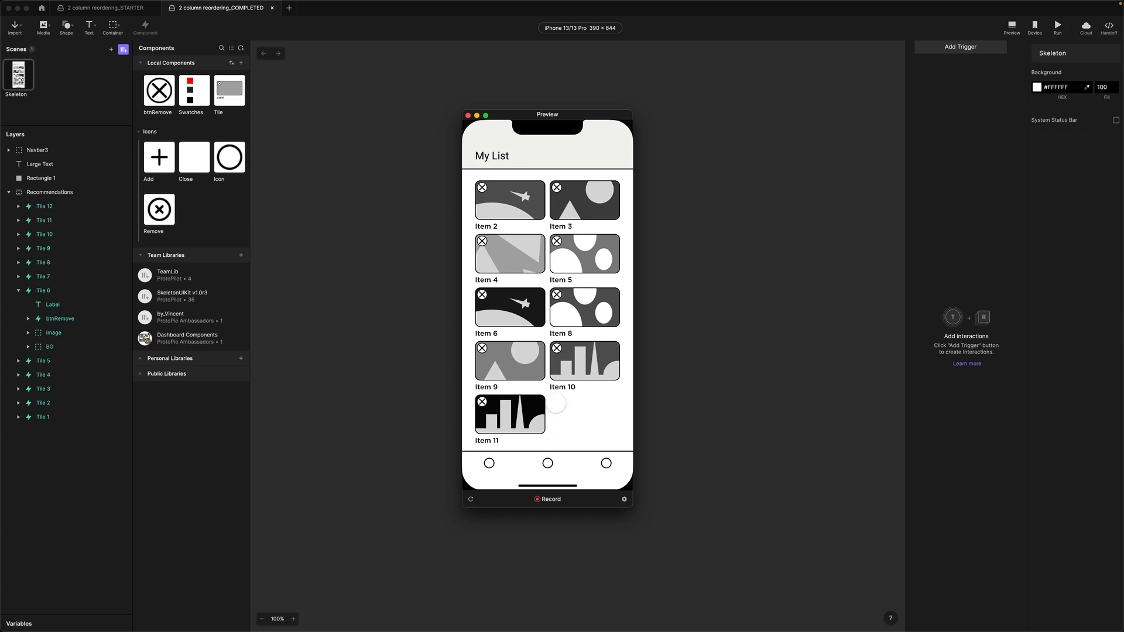
left_click(556, 349)
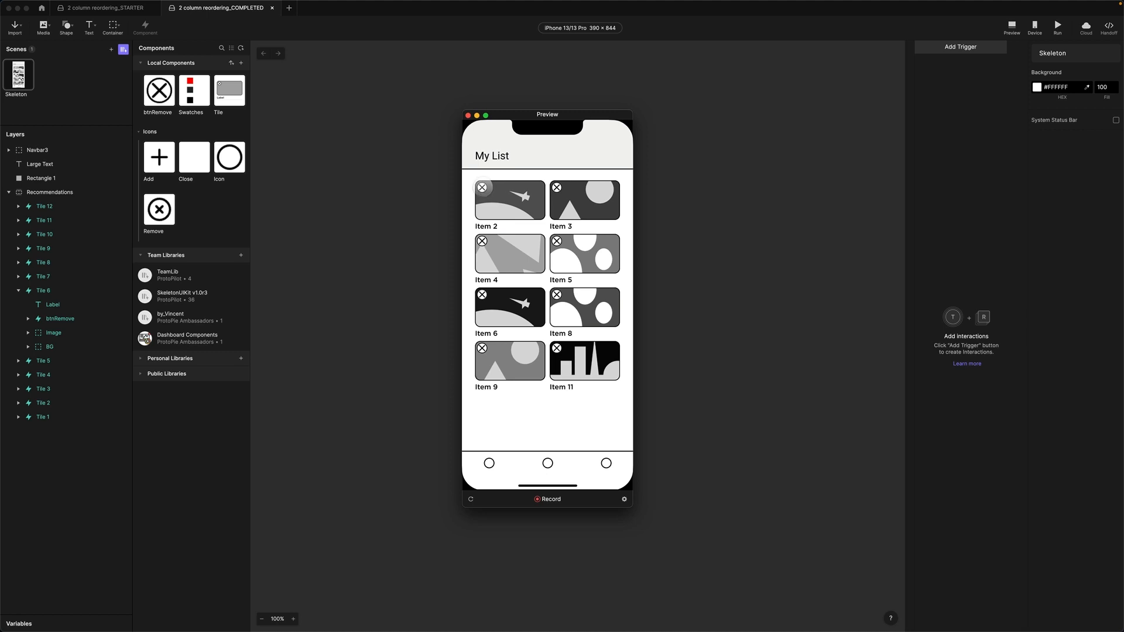
left_click(482, 187)
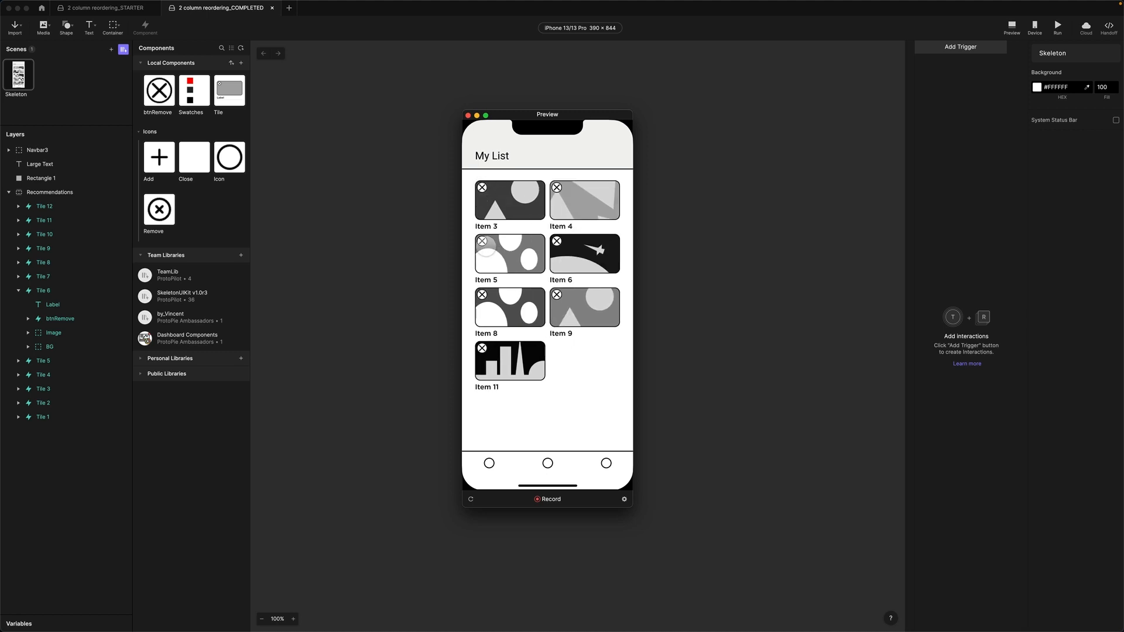
left_click(482, 242)
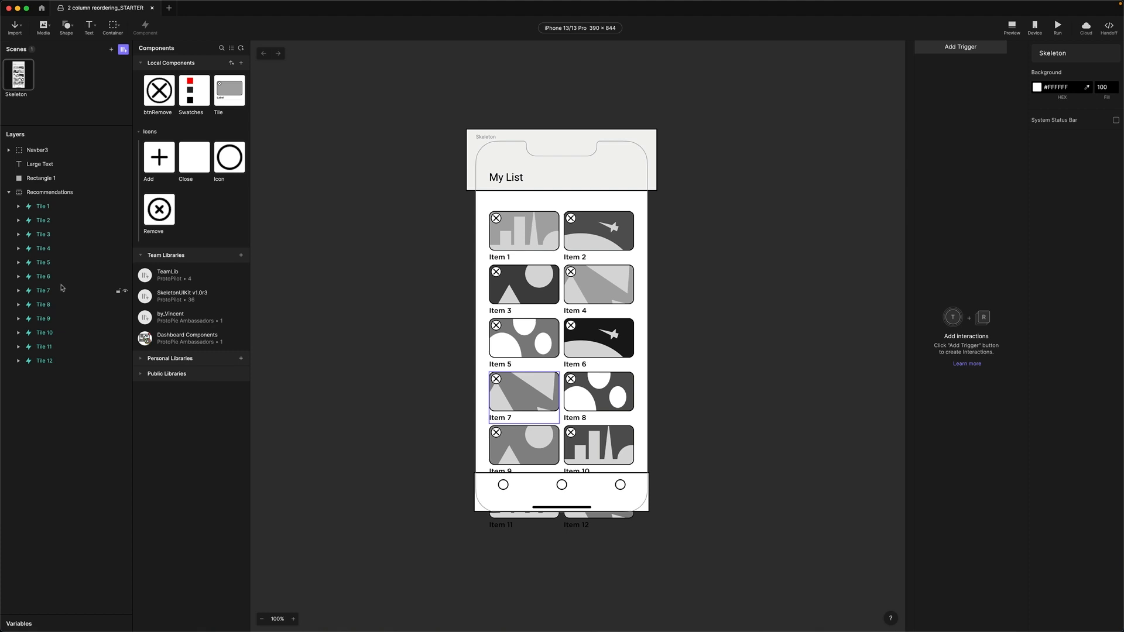
Open the Tile component in the starter file for editing and add an overridable number variable named ItemID.
double_click(223, 99)
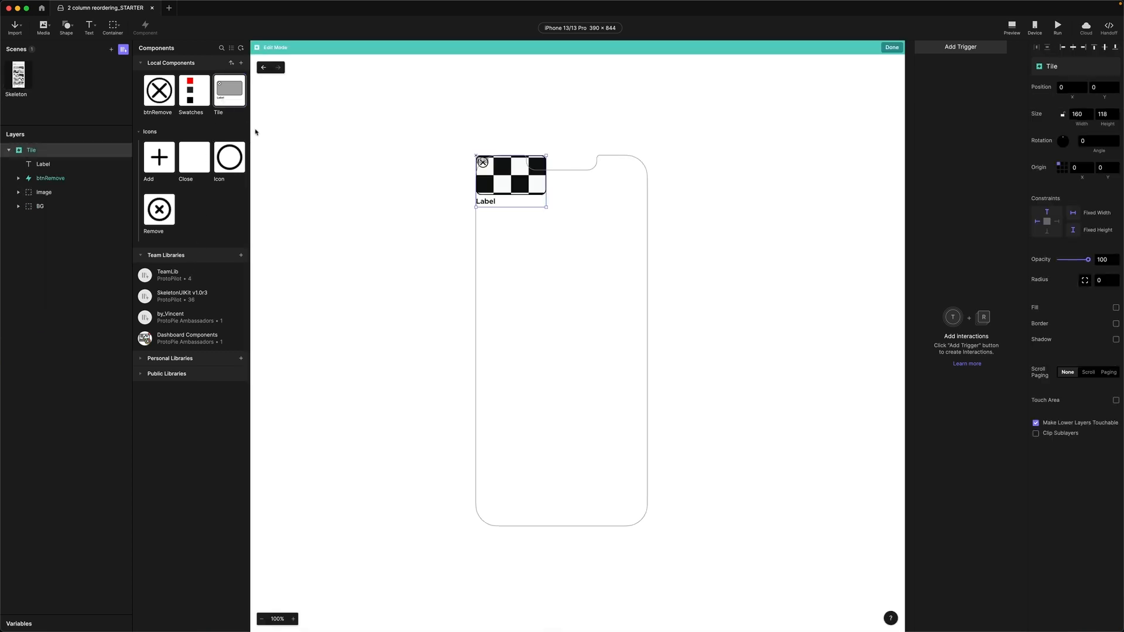
left_click(28, 625)
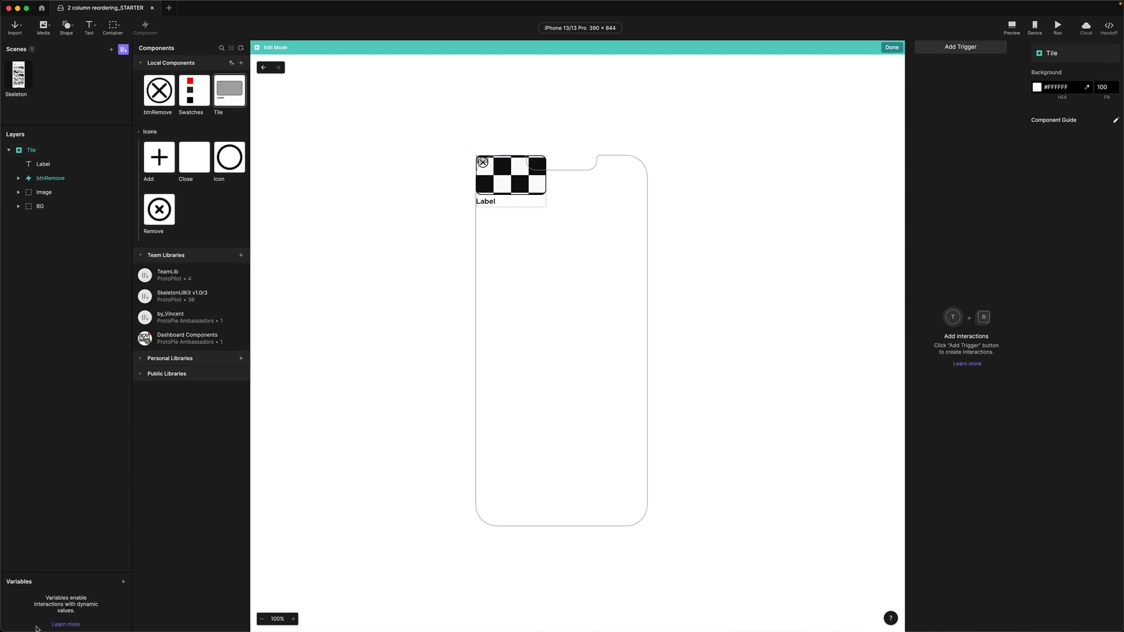
left_click(123, 582)
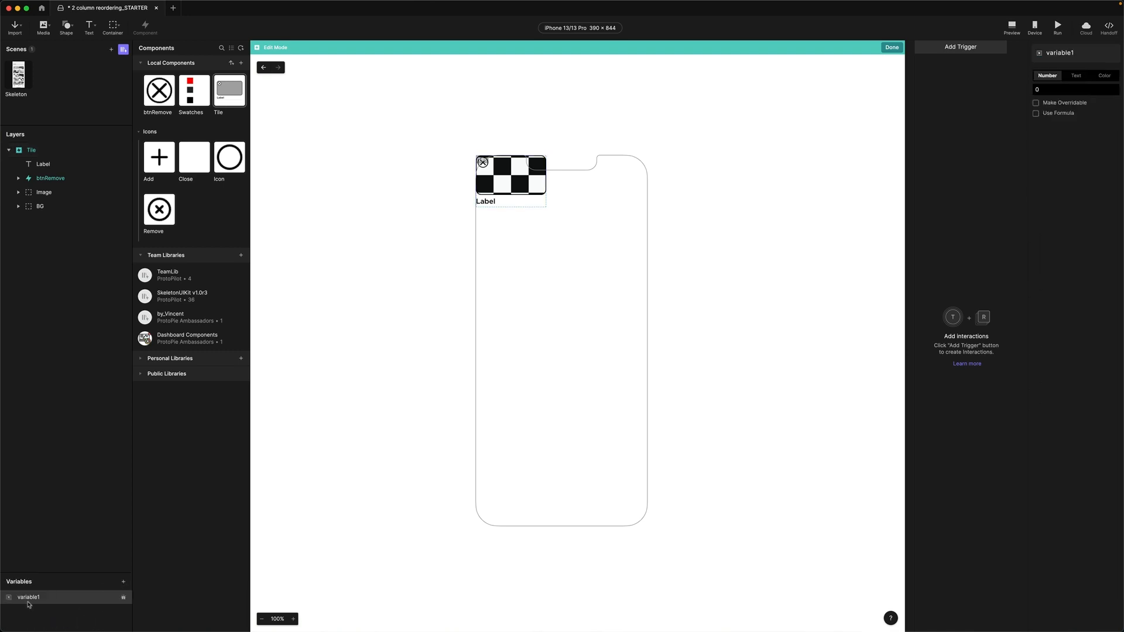
double_click(31, 597)
type("Ite")
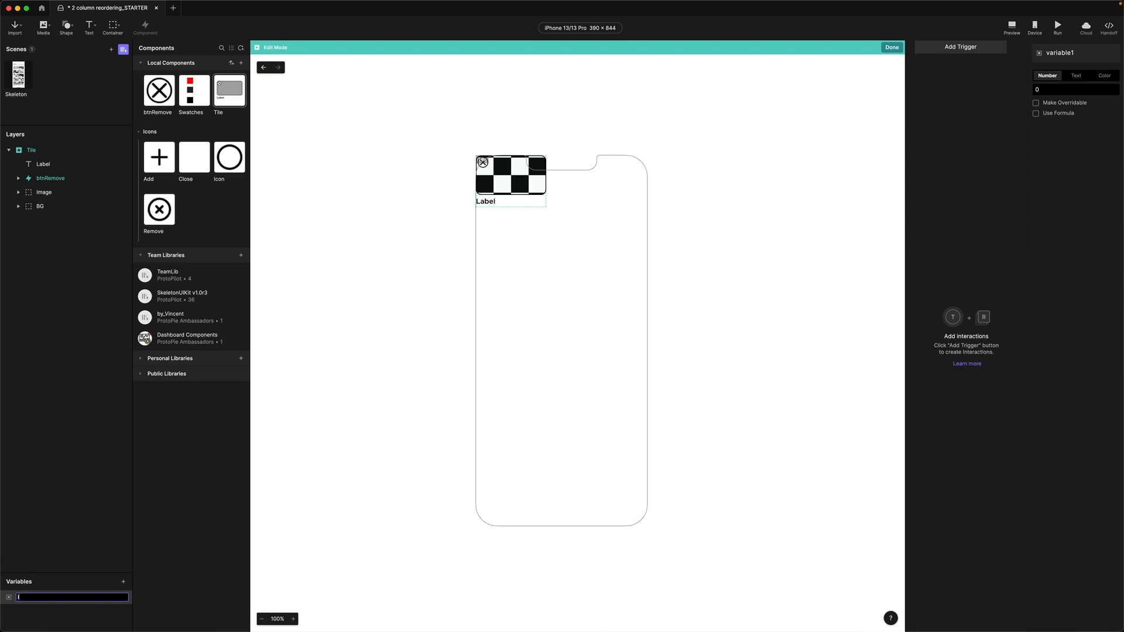
type("mID")
key("Return")
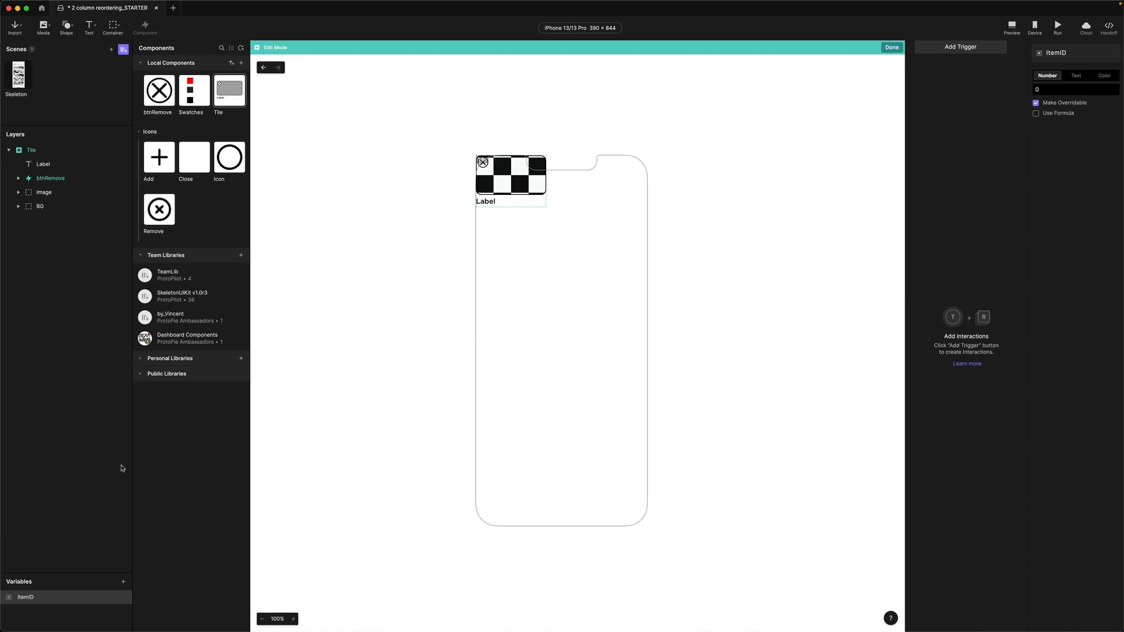
Add a second number variable named SelectedID to the Tile component.
left_click(123, 584)
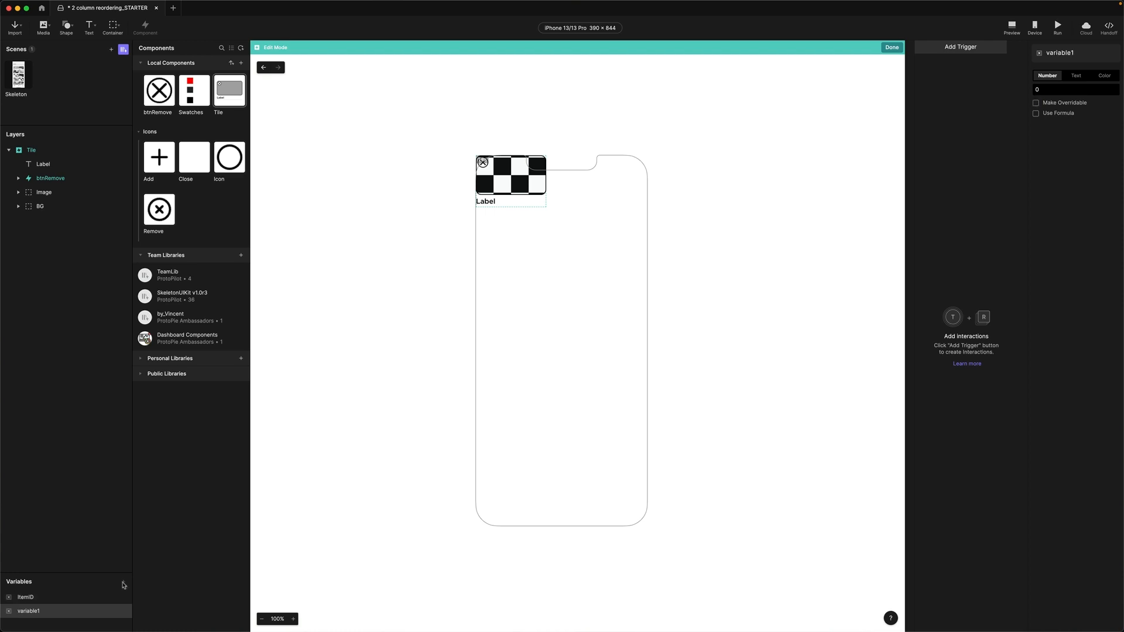
double_click(42, 612)
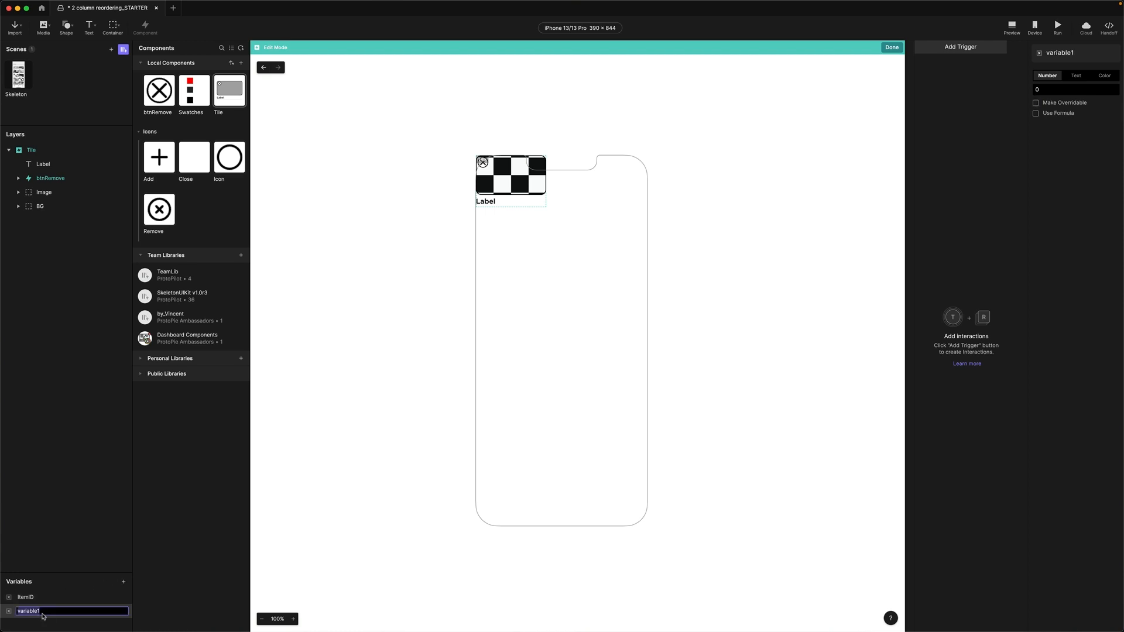
type("SelectedID")
key("Return")
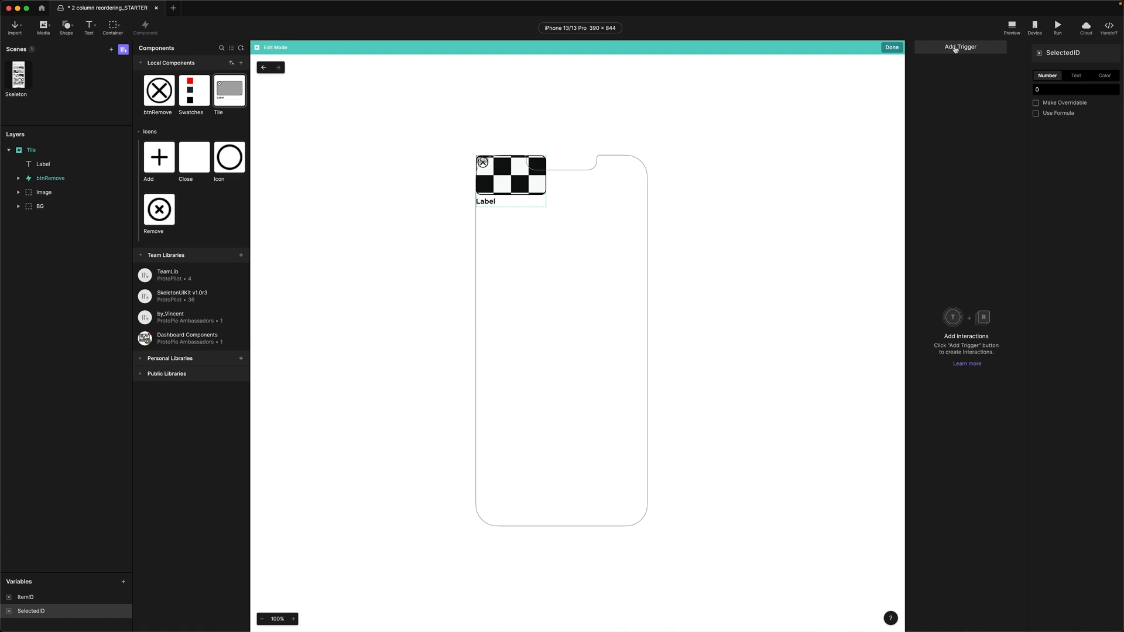
Add a Tap trigger that targets the btnRemove layer.
left_click(955, 49)
left_click(932, 73)
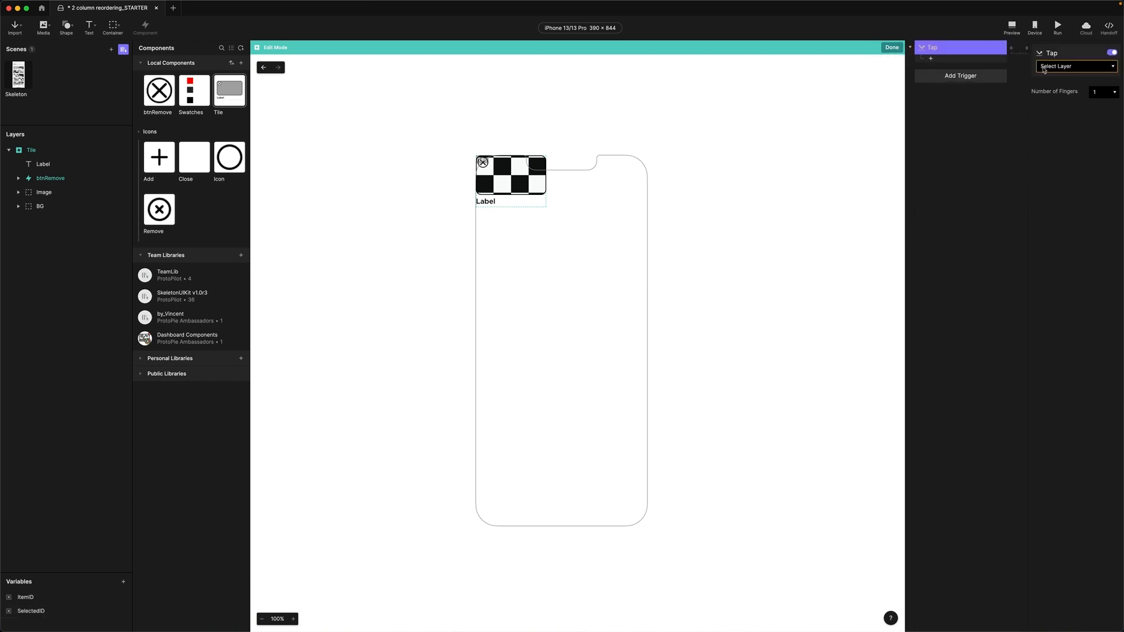
left_click(1044, 68)
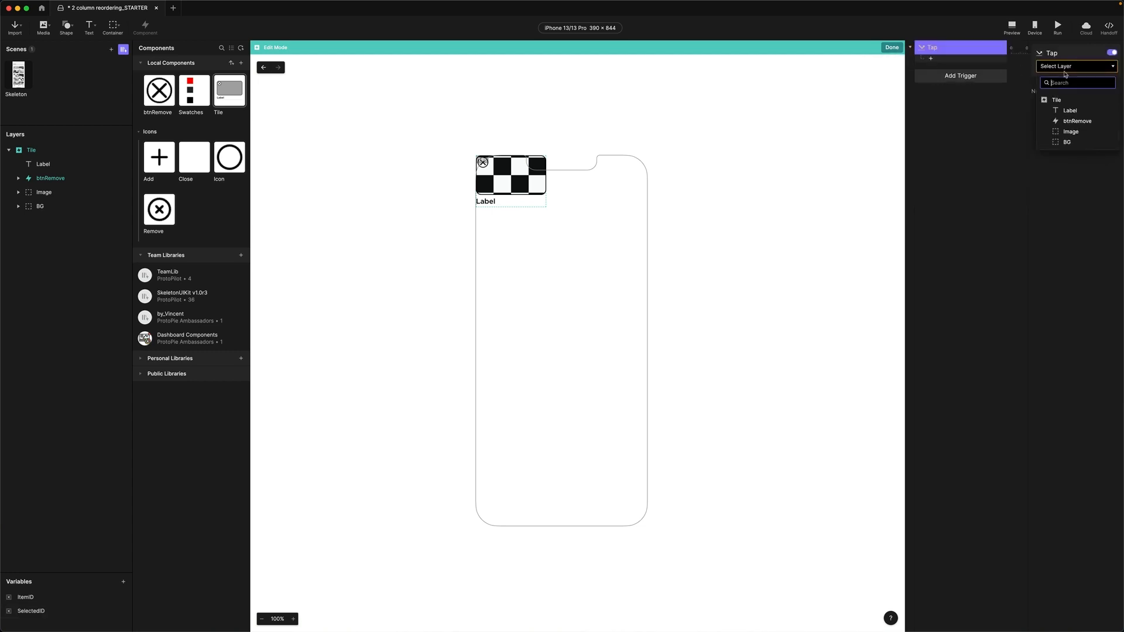
left_click(1078, 121)
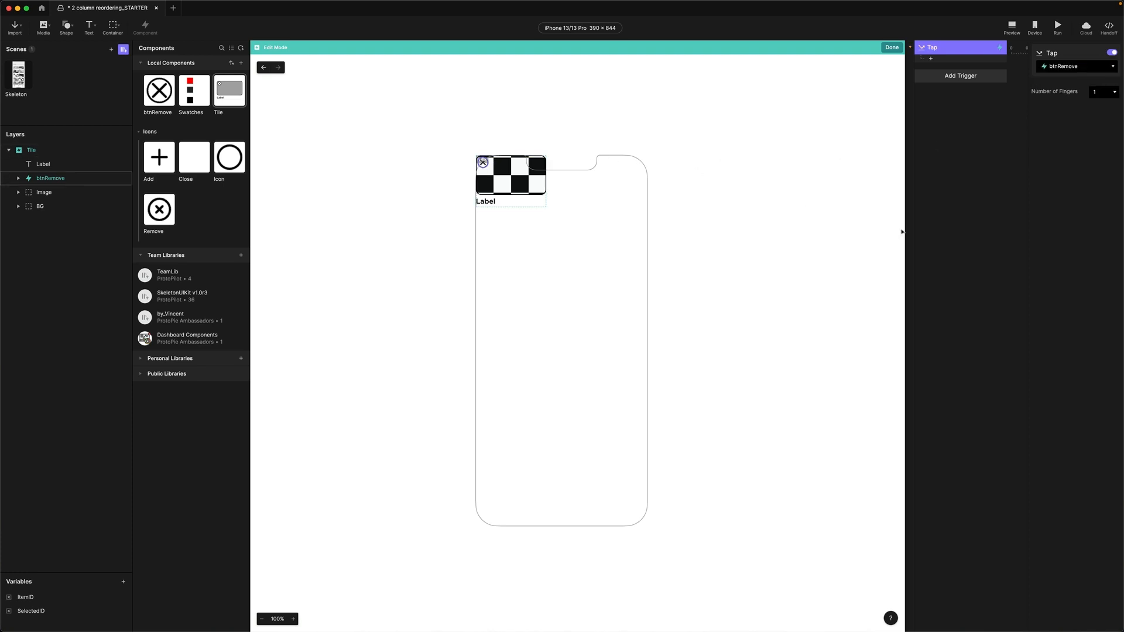
Add an Opacity response to the Tap trigger that fades the Tile layer to 0.
left_click(937, 59)
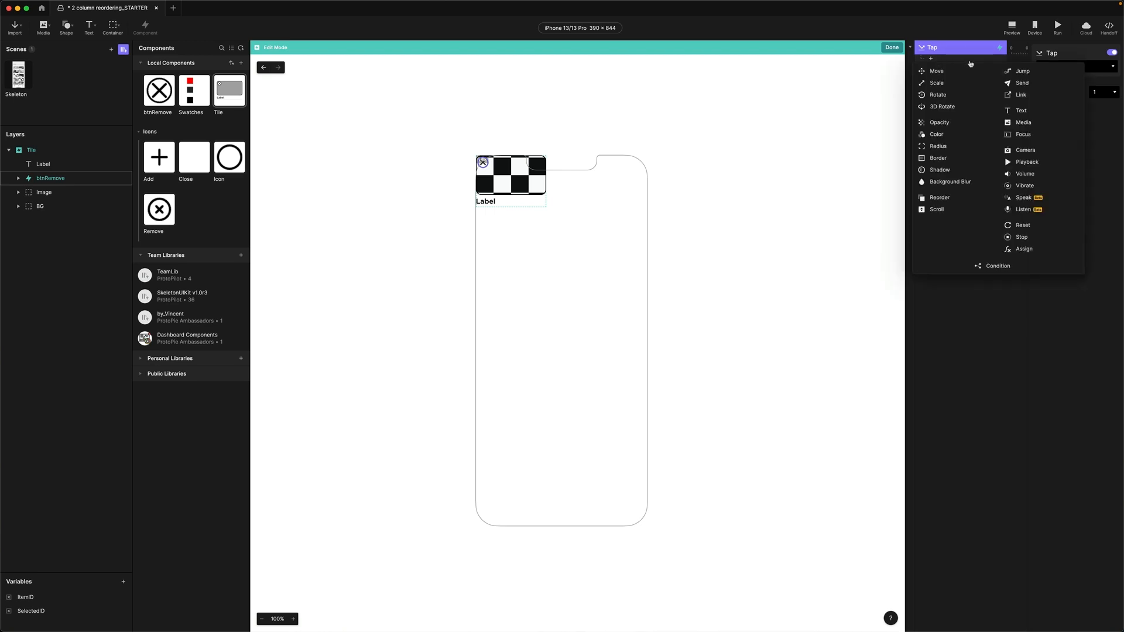
left_click(939, 122)
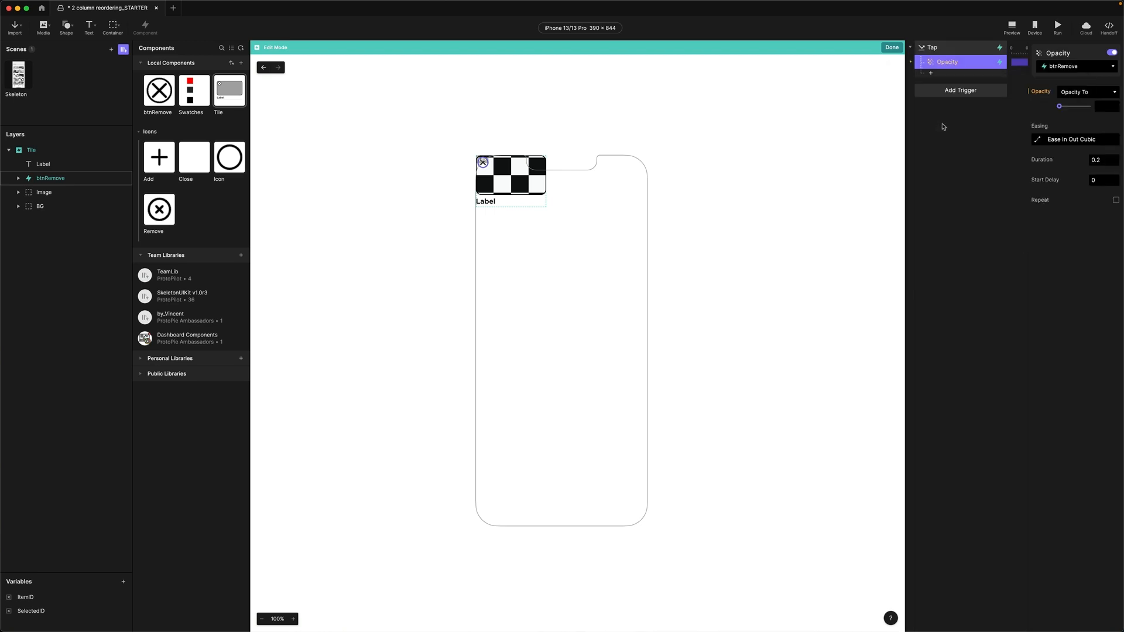
left_click(1062, 67)
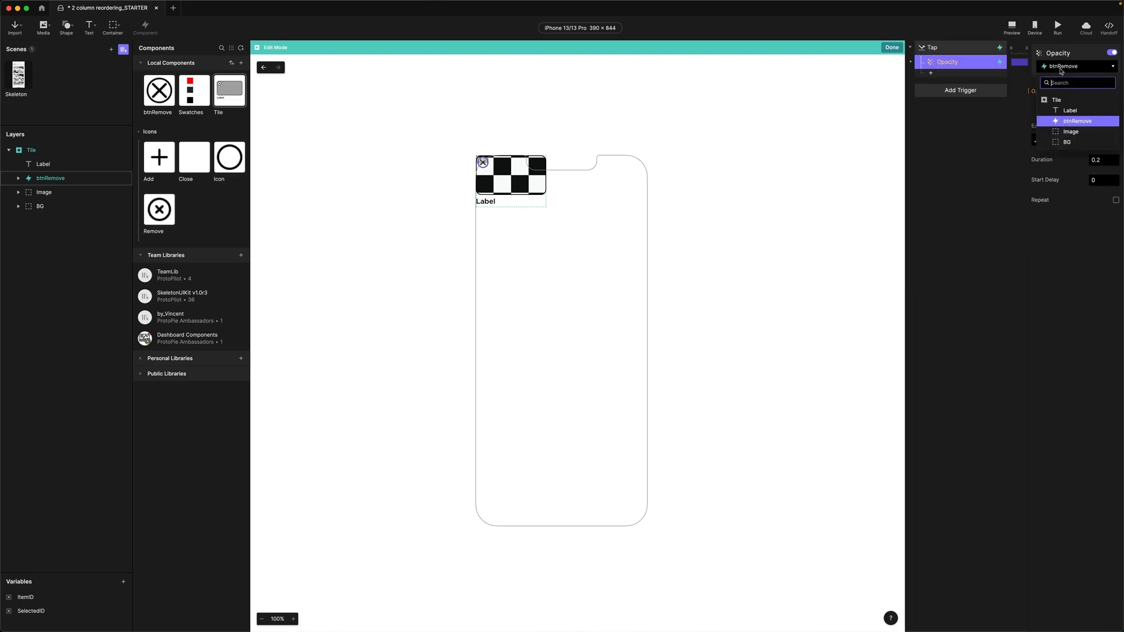
left_click(1057, 102)
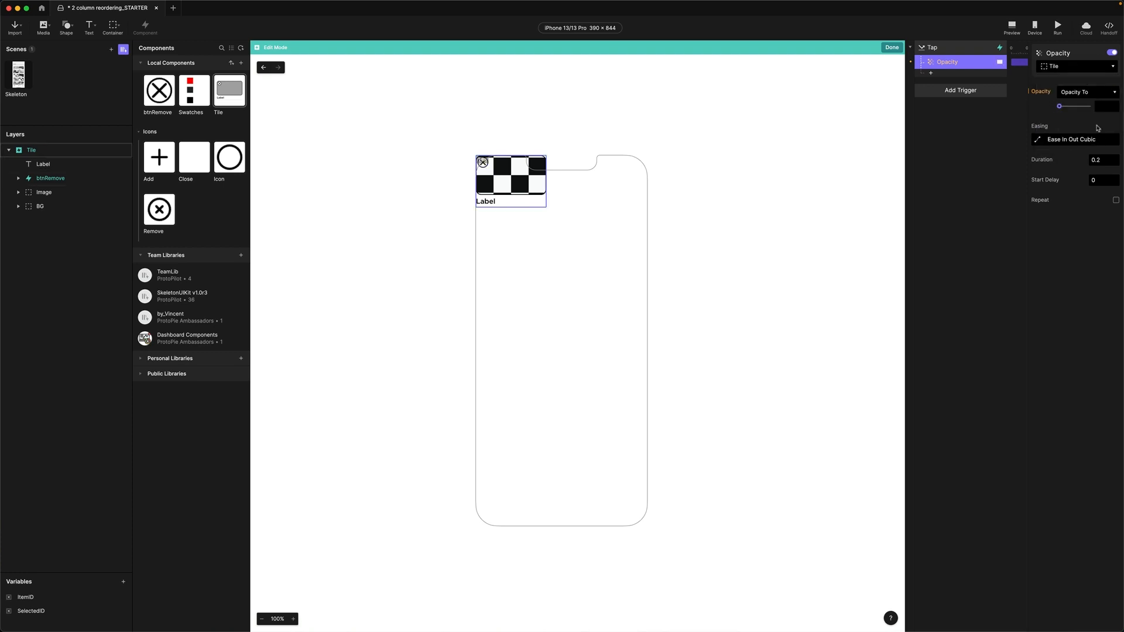
mouse_move(1060, 107)
left_mouse_down()
mouse_move(1083, 108)
mouse_move(1041, 110)
left_mouse_up()
Add a Send response under the Tap trigger that sends the message Reorder to the current scene.
left_click(930, 75)
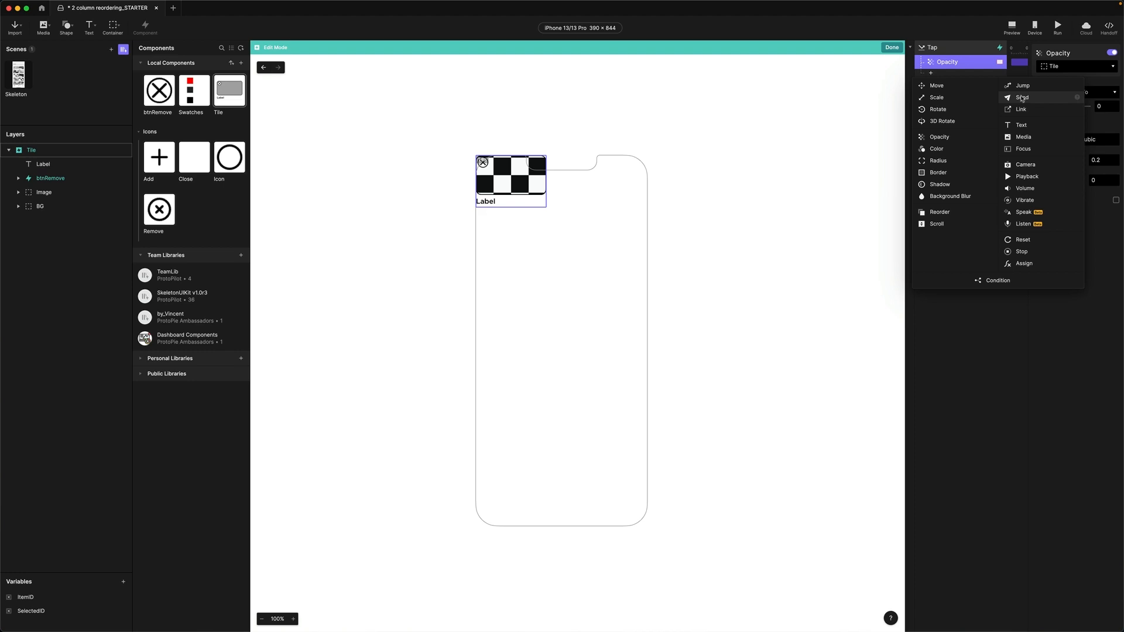
left_click(1022, 98)
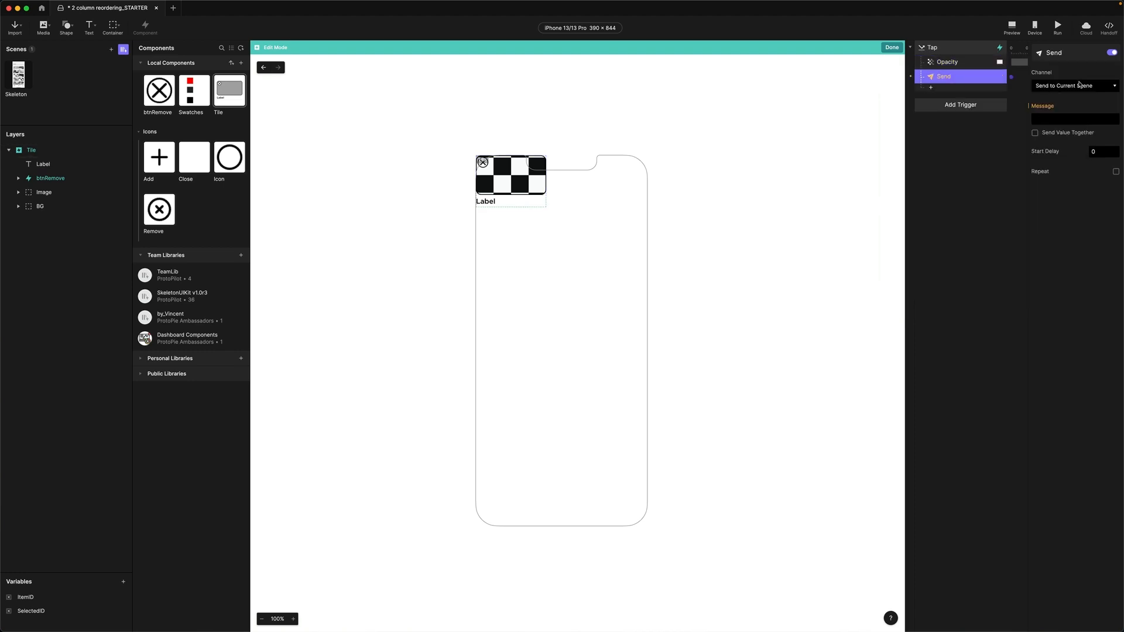
left_click(1044, 121)
type("Reorder")
key("Return")
Make the Send response pass a value together with its message, using the ItemID variable as the formula.
left_click(1035, 134)
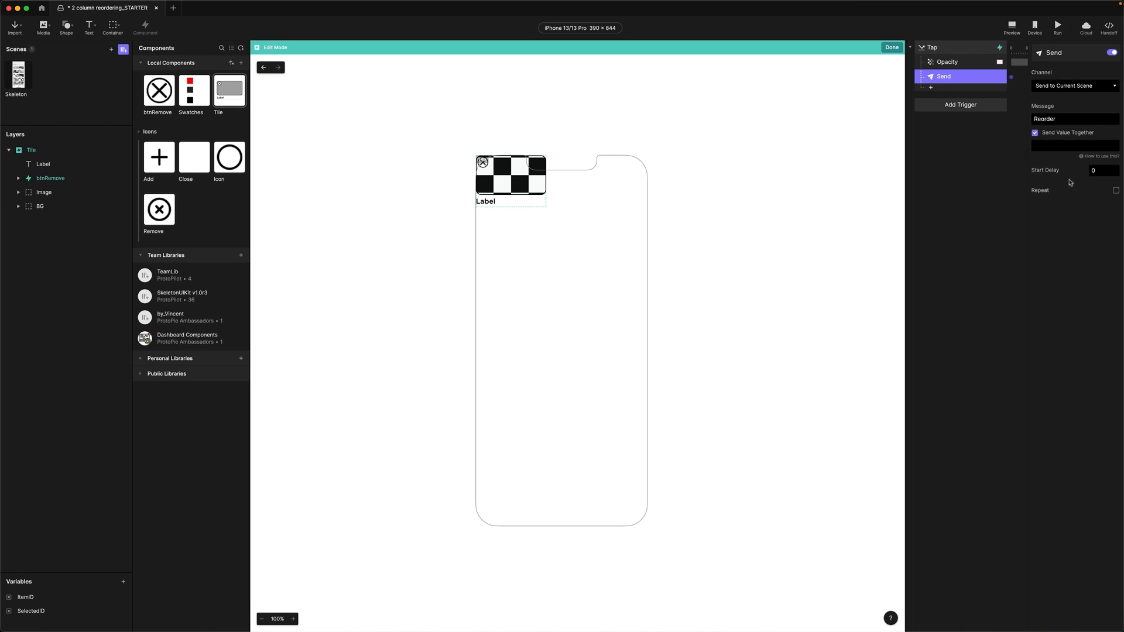
left_click(1087, 147)
left_click(1115, 147)
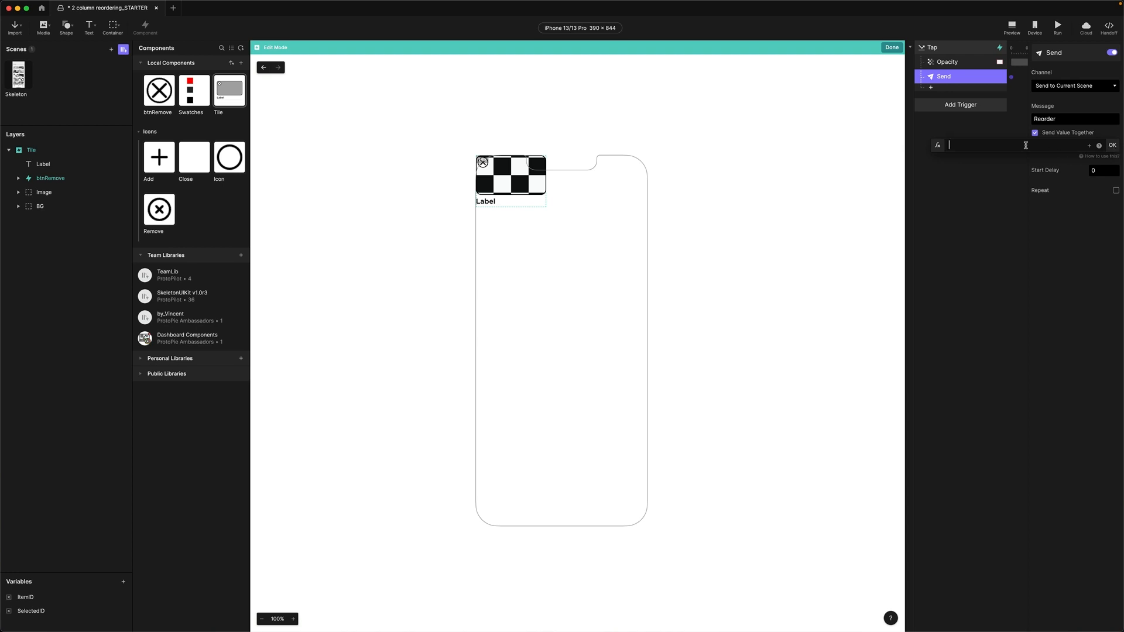
left_click(1089, 146)
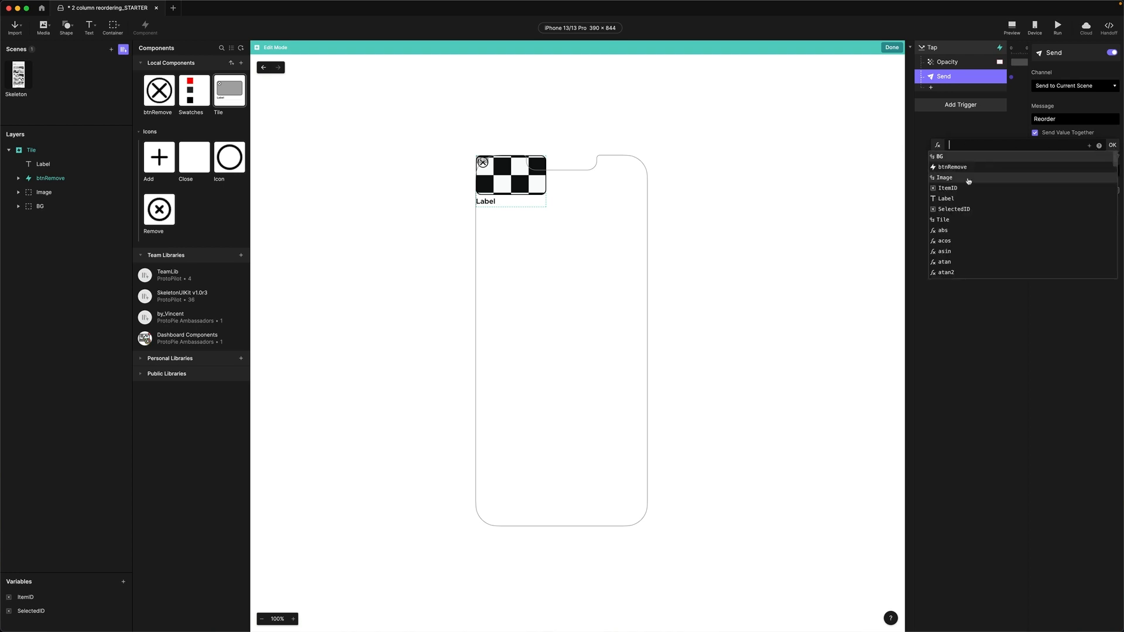
type("item")
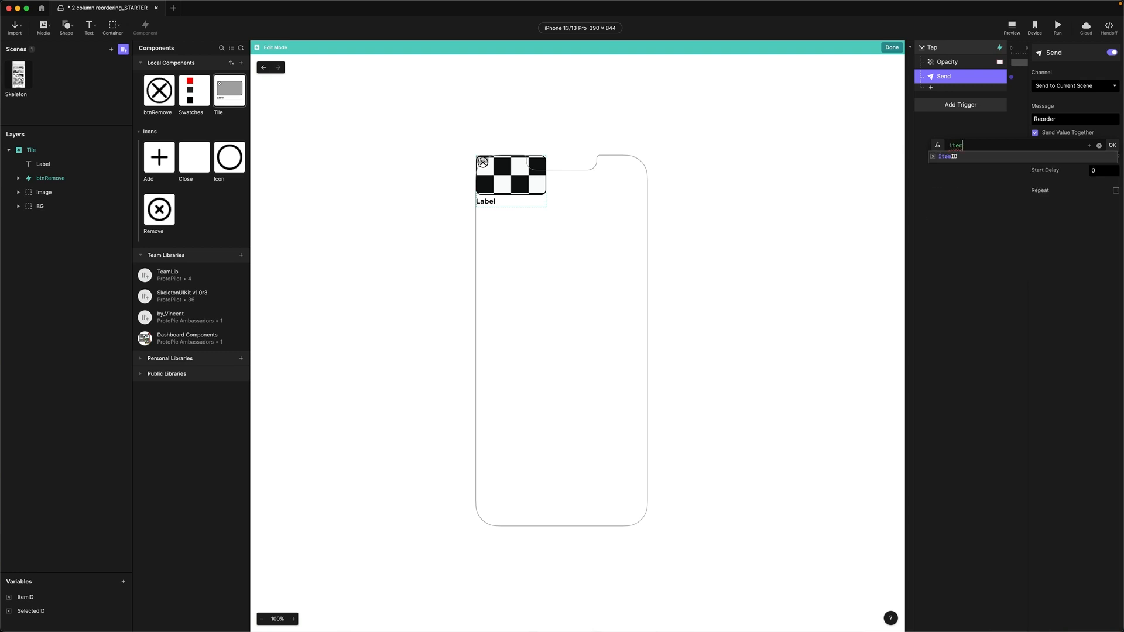
left_click(952, 157)
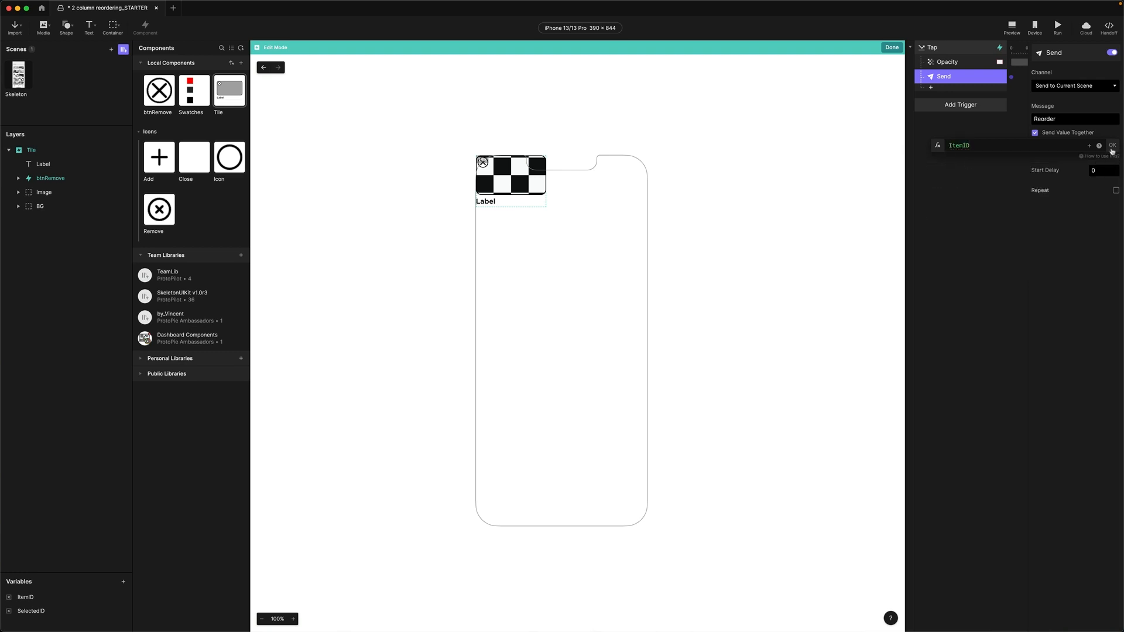
left_click(1113, 146)
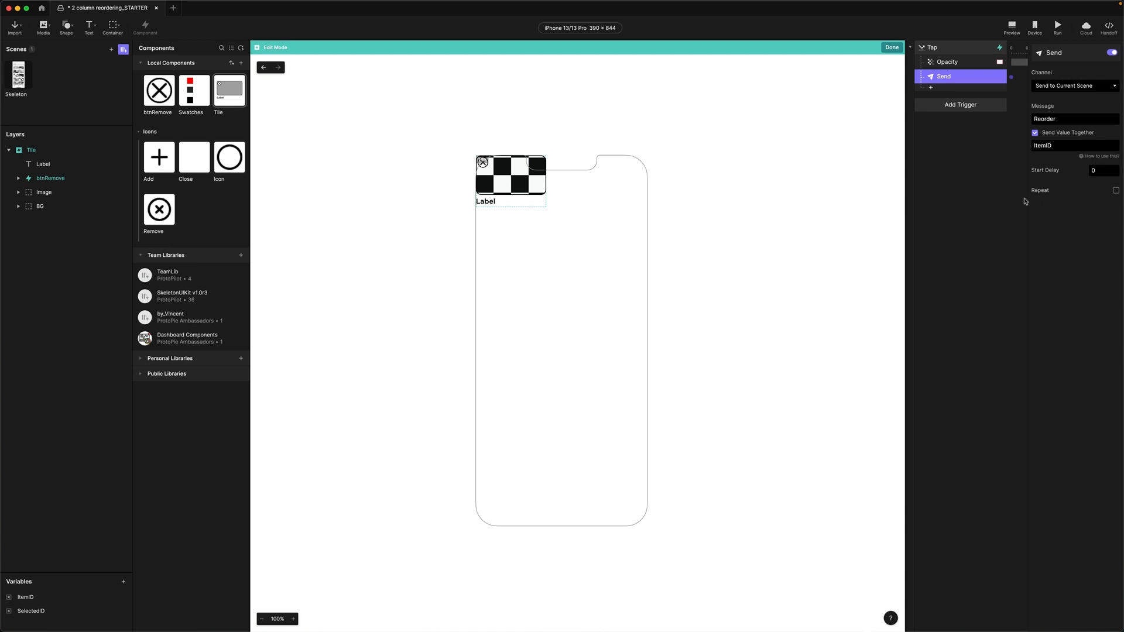
Add a Receive trigger to the Tile component and rename it Reorder.
left_click(955, 109)
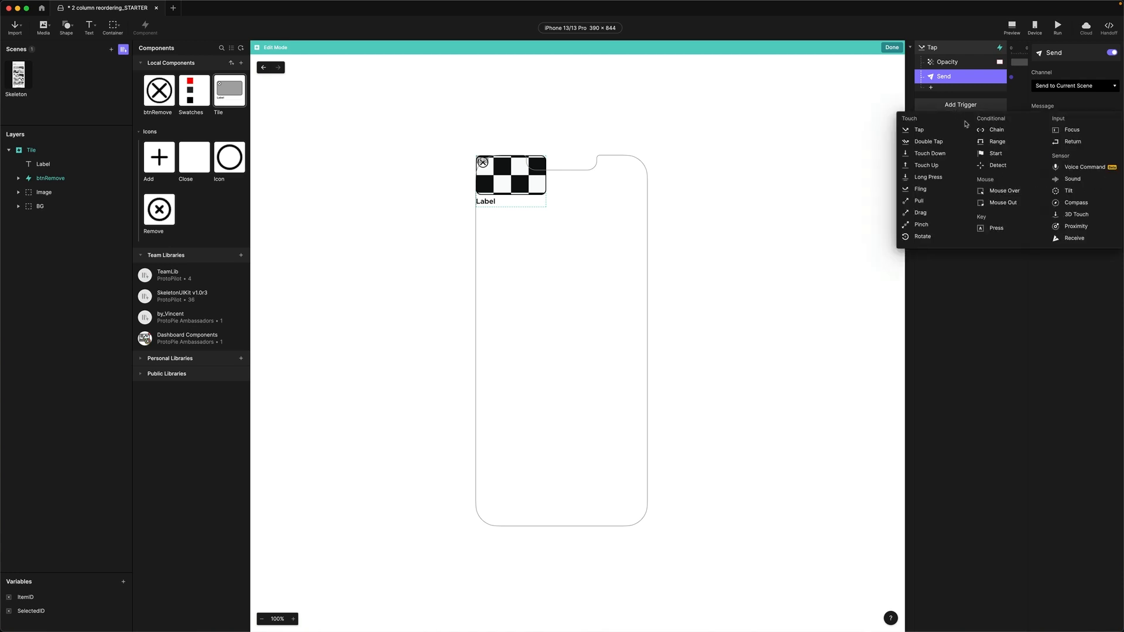
left_click(1064, 236)
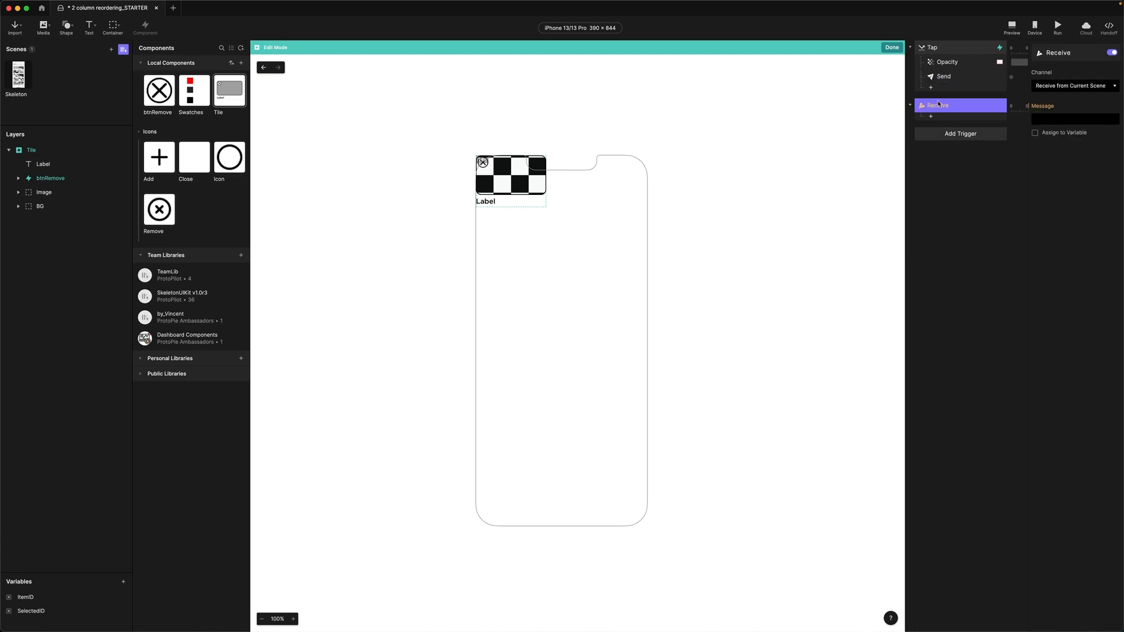
double_click(939, 104)
type("Reorder")
key("Return")
Have the Receive trigger listen for the Reorder message and assign the received value to the SelectedID variable.
left_click(1044, 118)
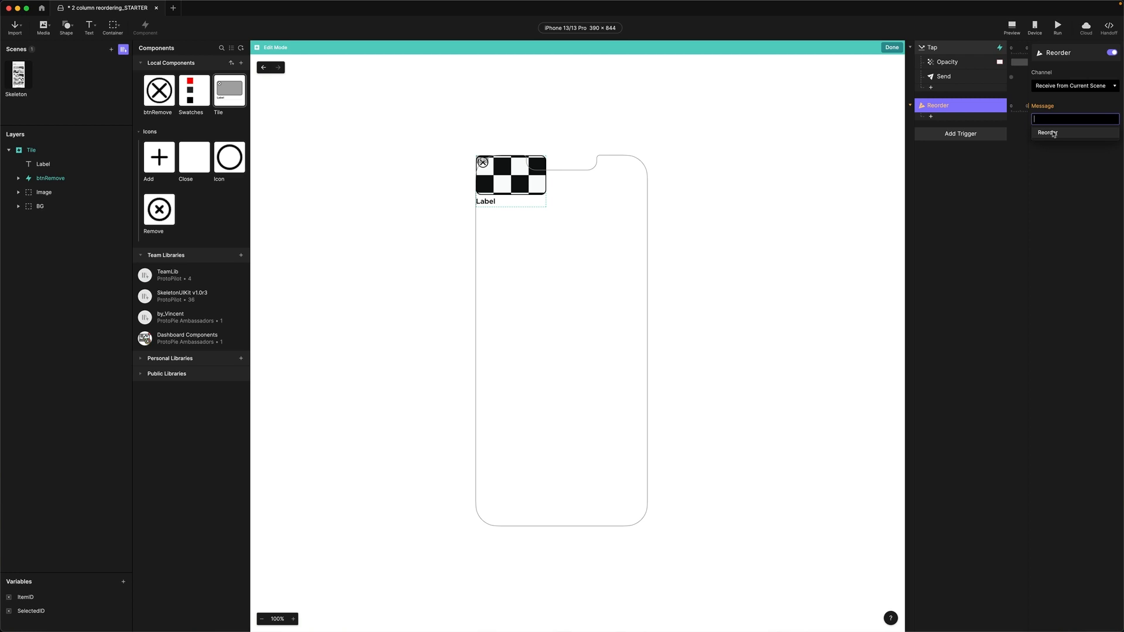
left_click(1054, 133)
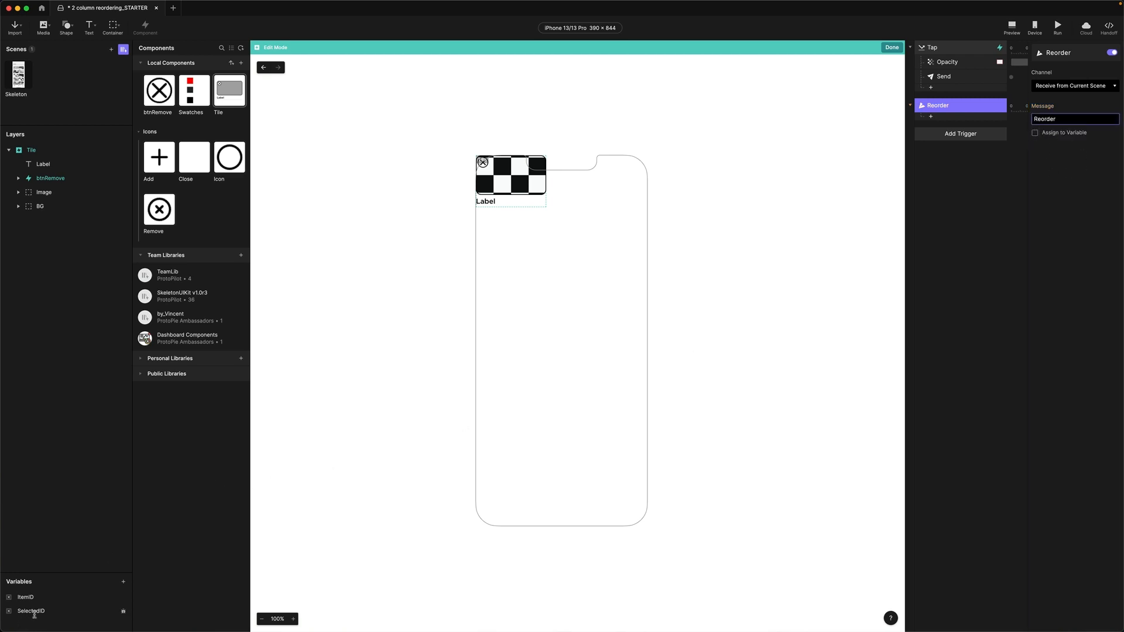
left_click(1035, 134)
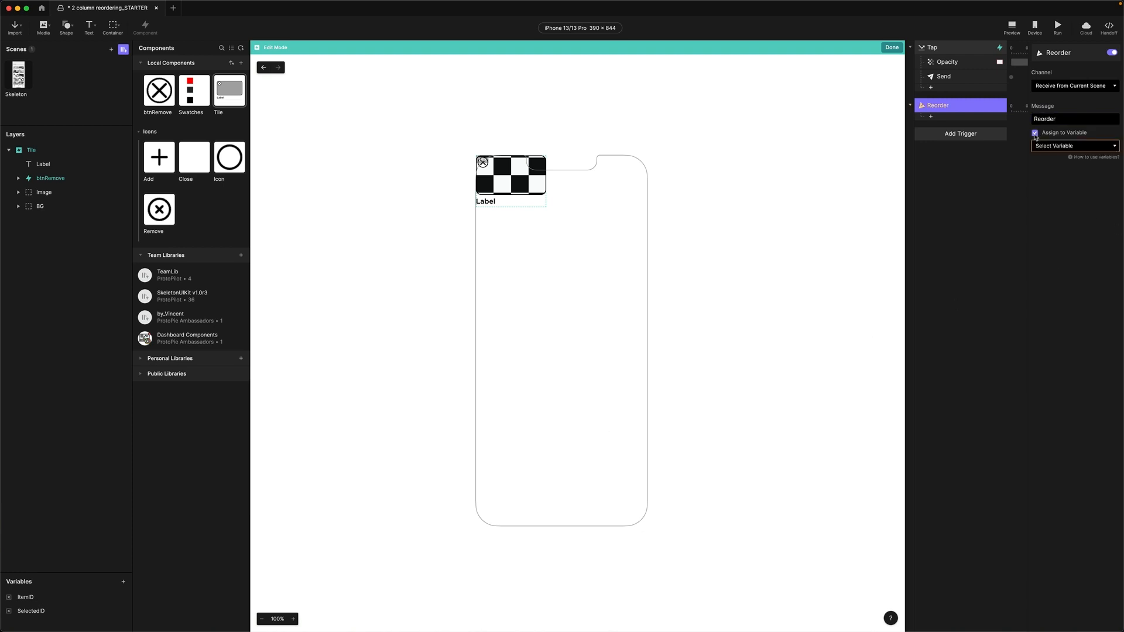
left_click(1050, 146)
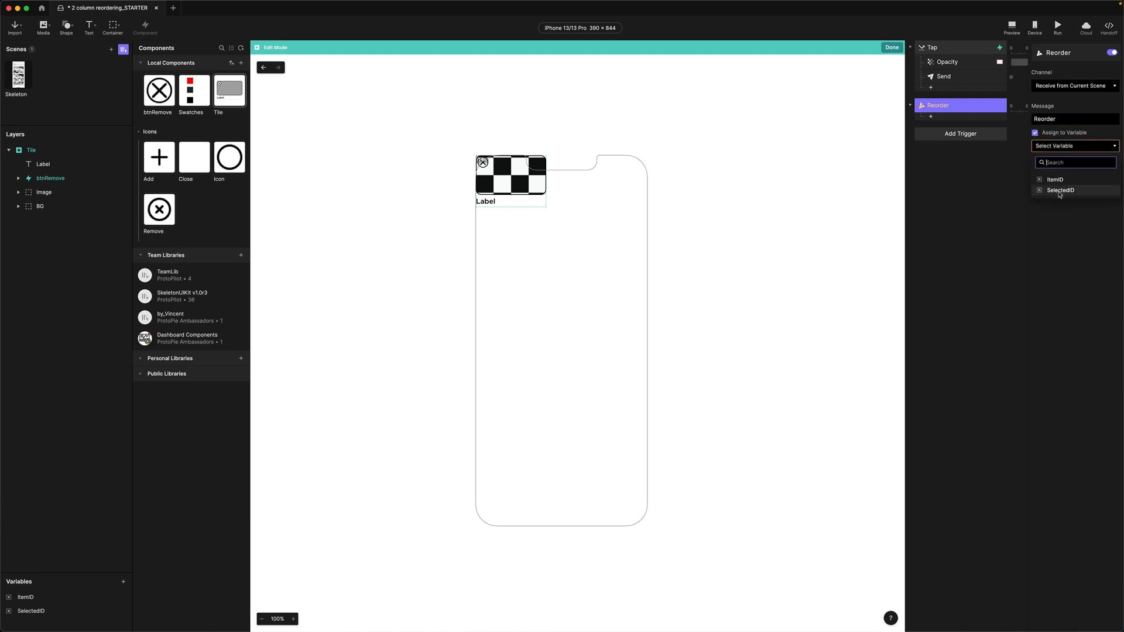
left_click(1061, 191)
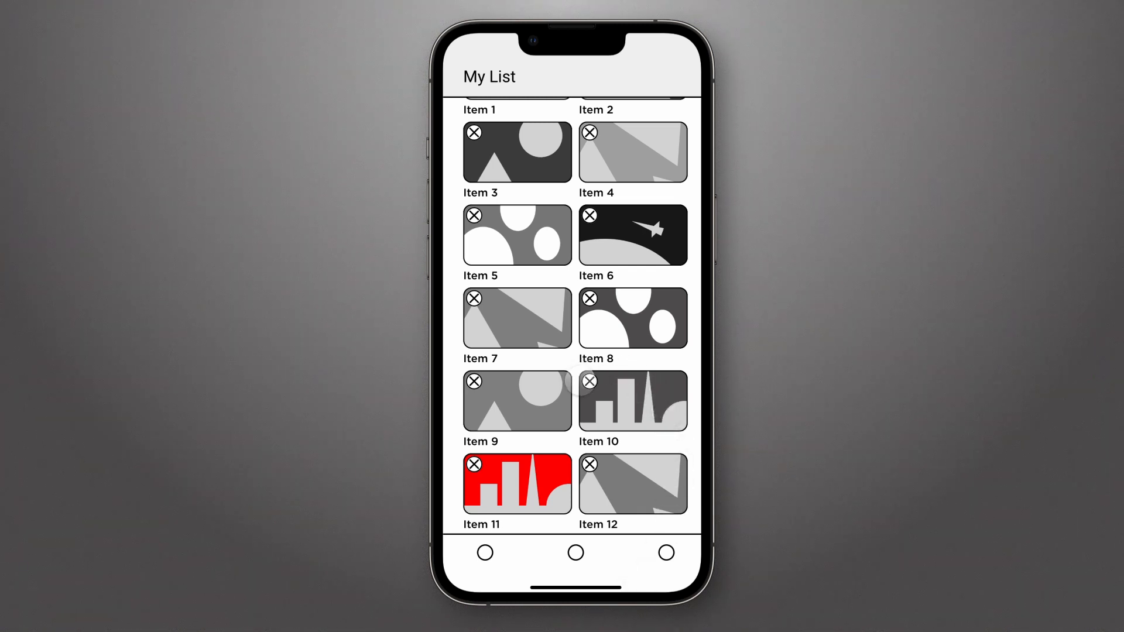
left_click(590, 381)
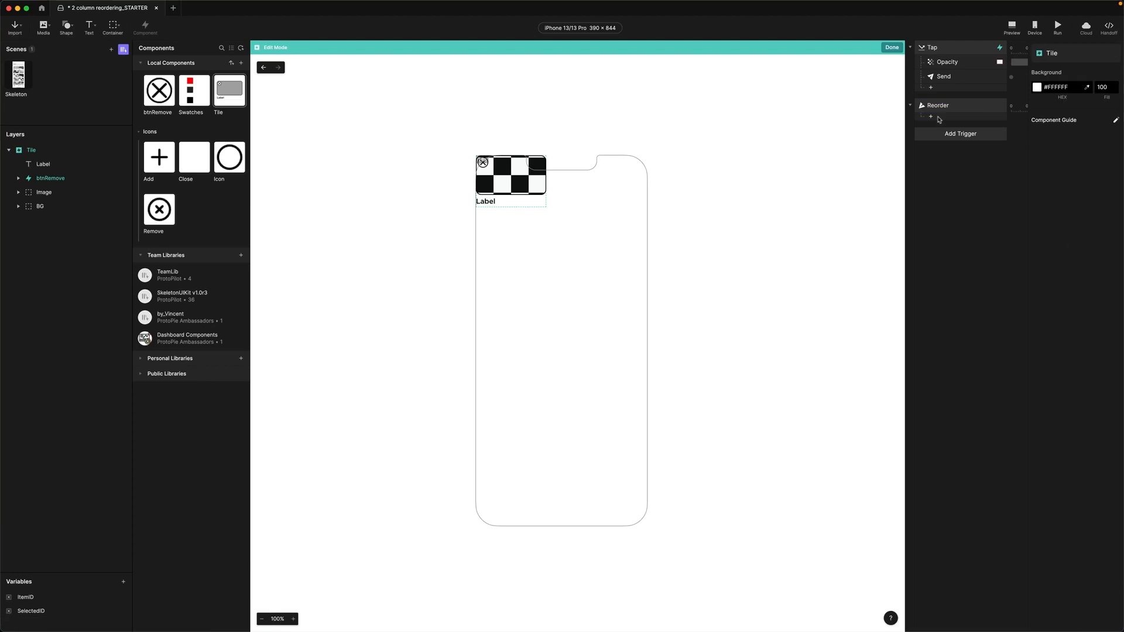
Add a condition to the Reorder trigger that requires ItemID to be greater than SelectedID.
left_click(940, 120)
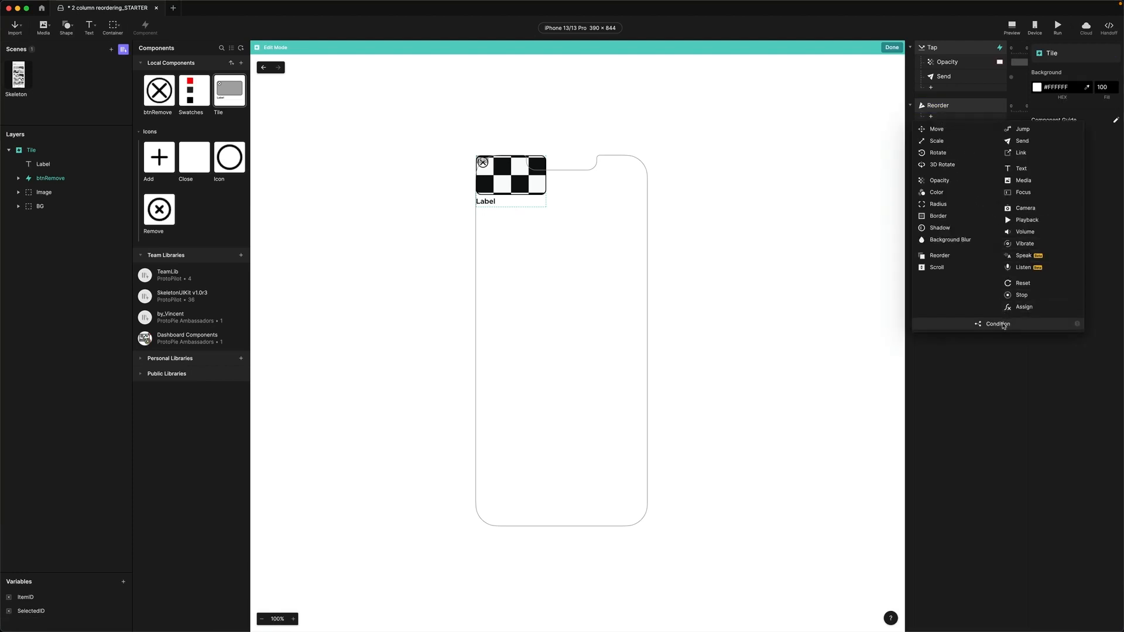
left_click(1004, 326)
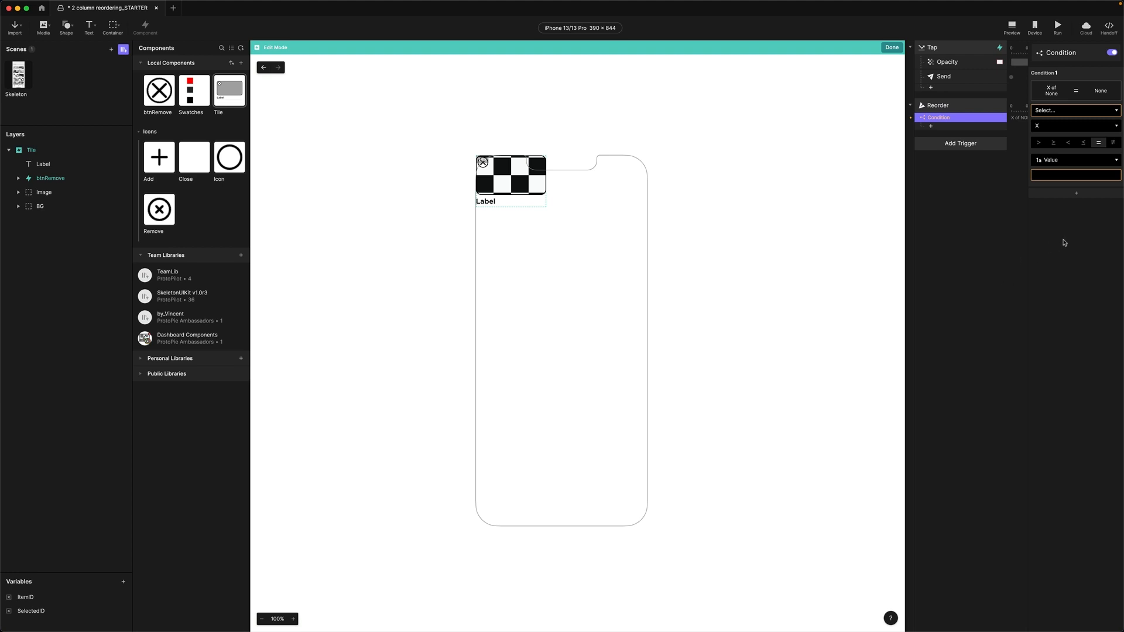
left_click(1063, 111)
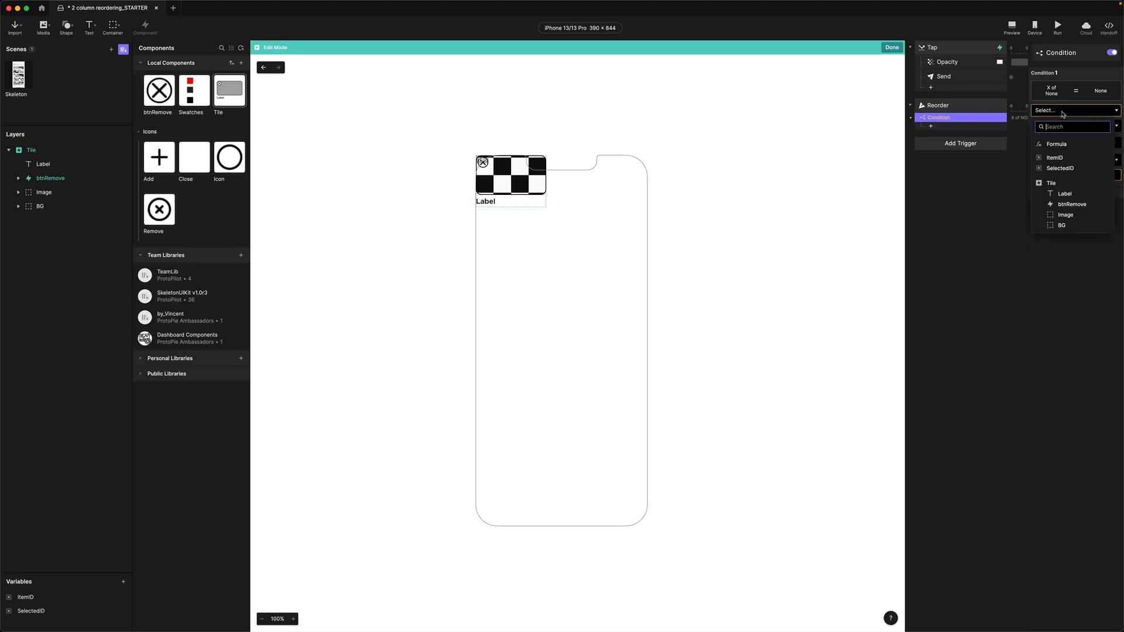
left_click(1055, 157)
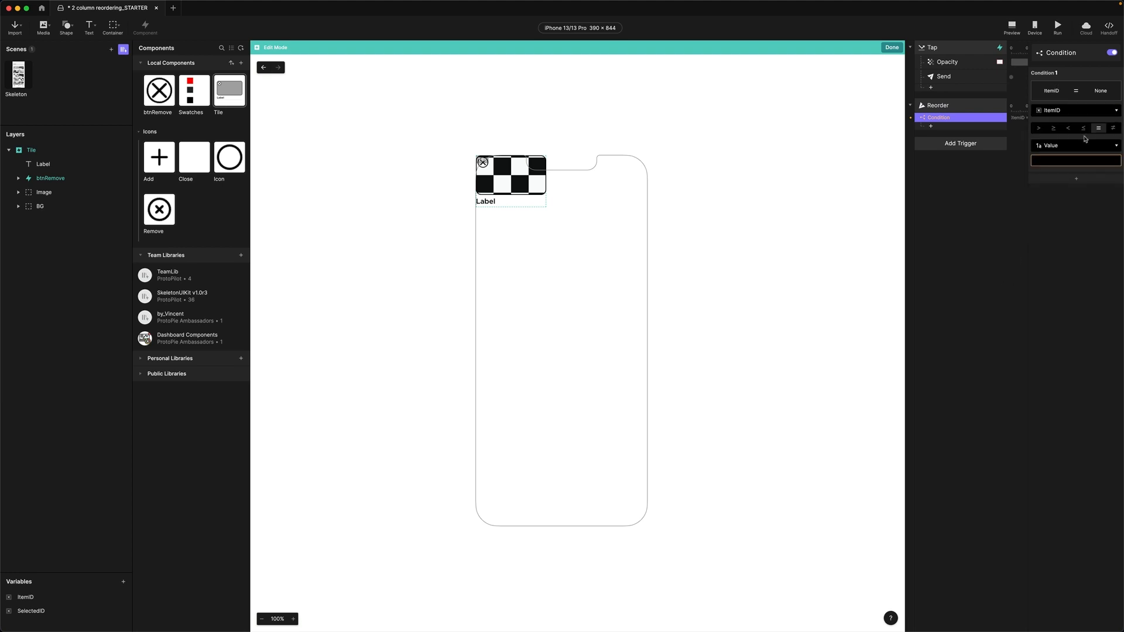
left_click(1040, 129)
left_click(1044, 145)
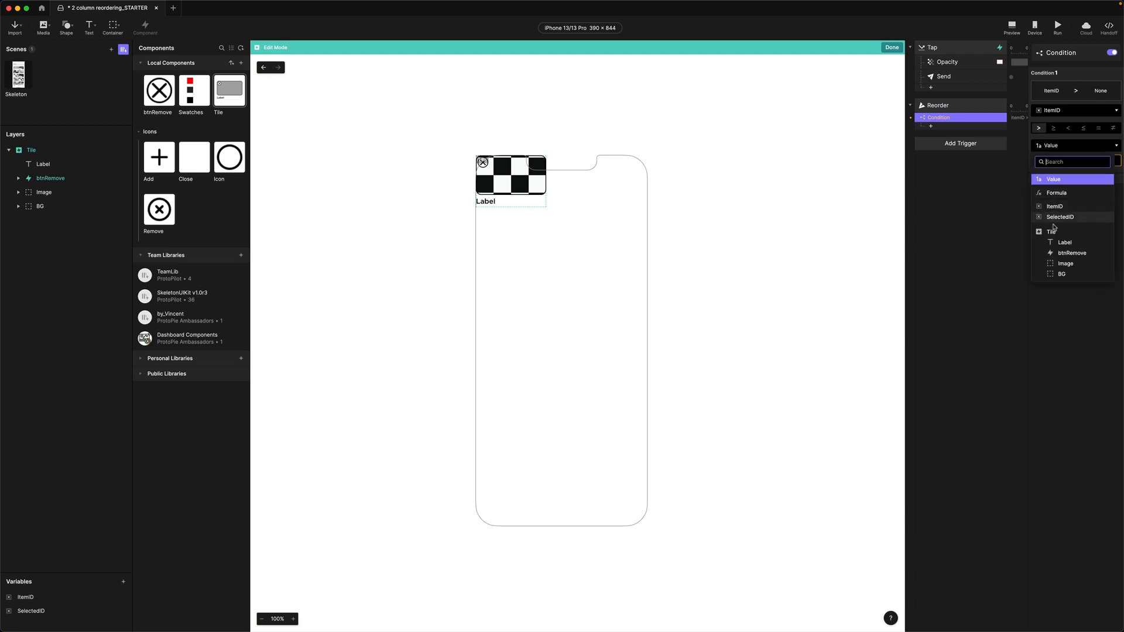
left_click(1057, 218)
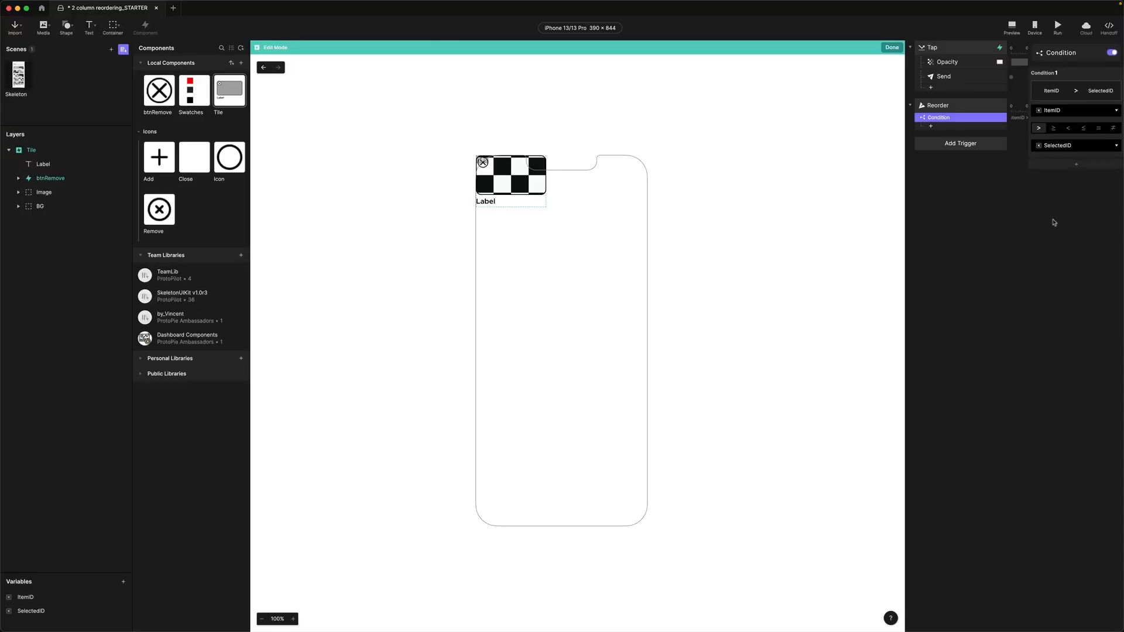
Add a second requirement to the condition that the formula `Tile`.x equals the value 0.
left_click(1076, 165)
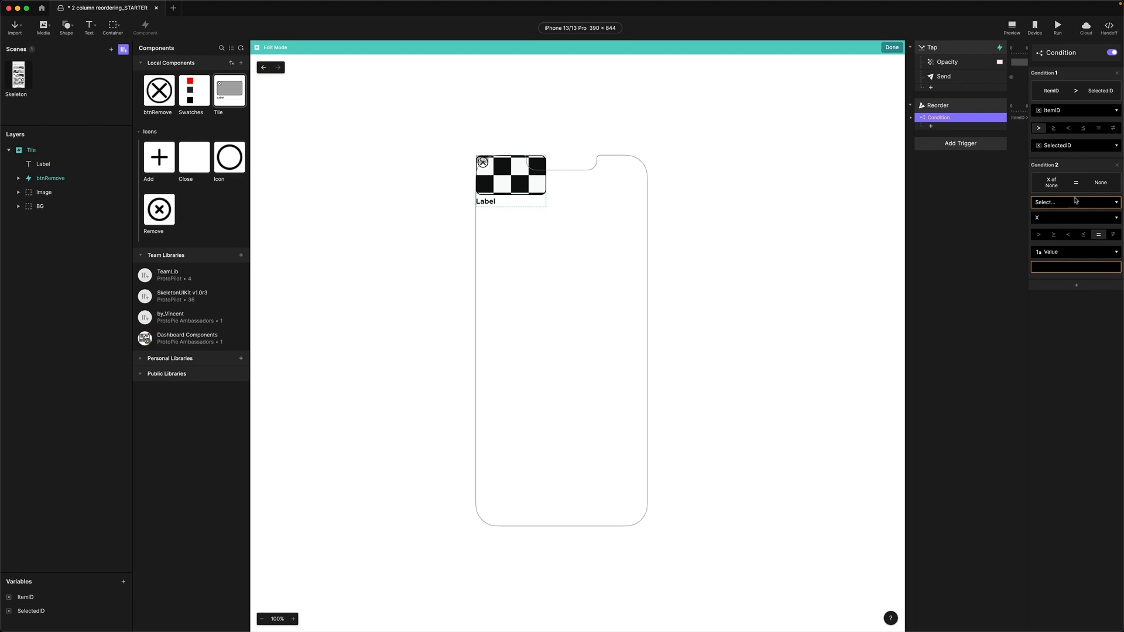
left_click(1071, 205)
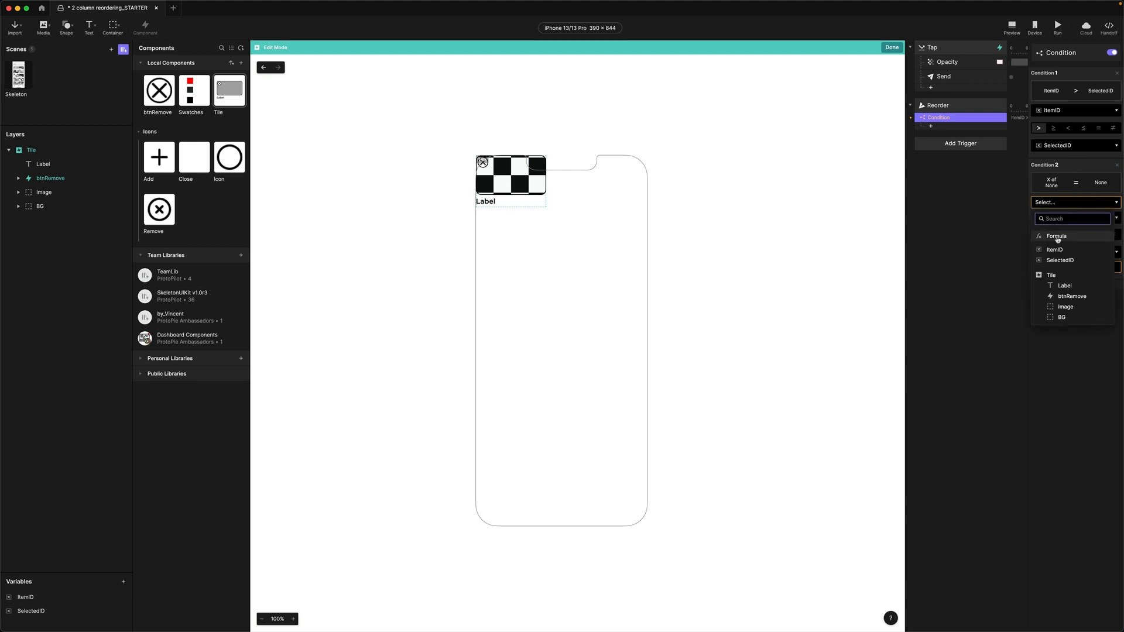
left_click(1057, 237)
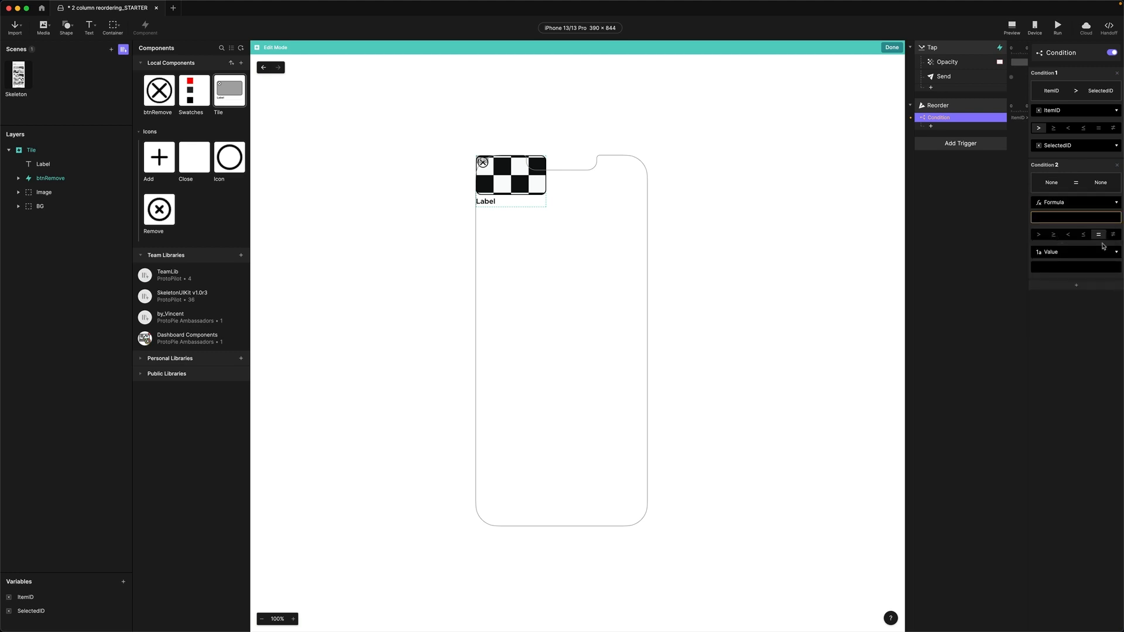
left_click(1118, 220)
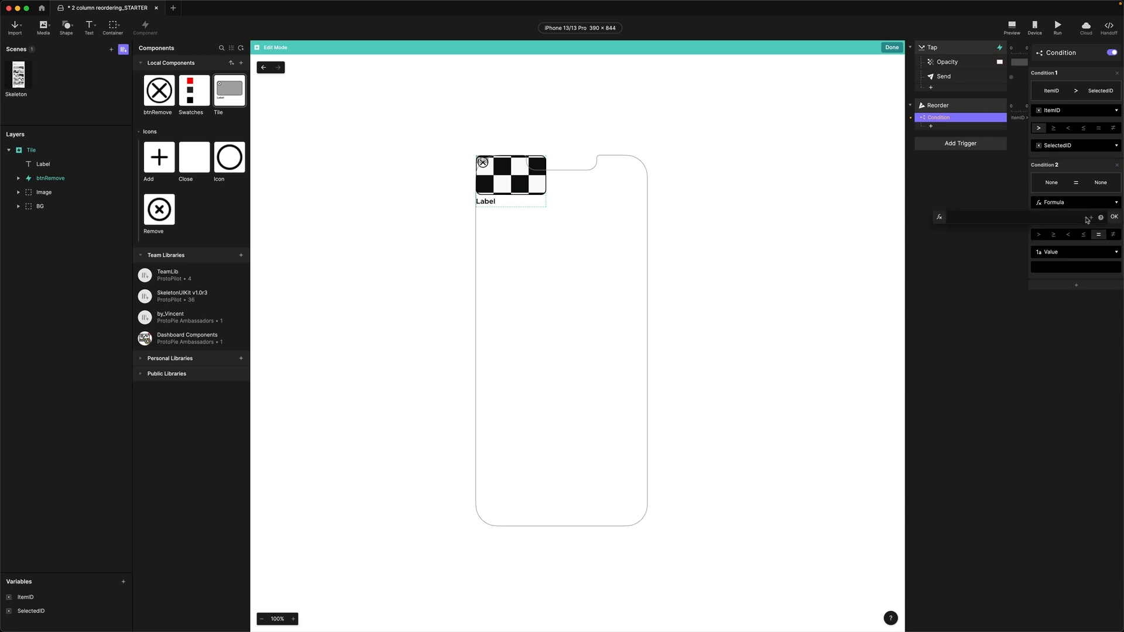
left_click(1091, 217)
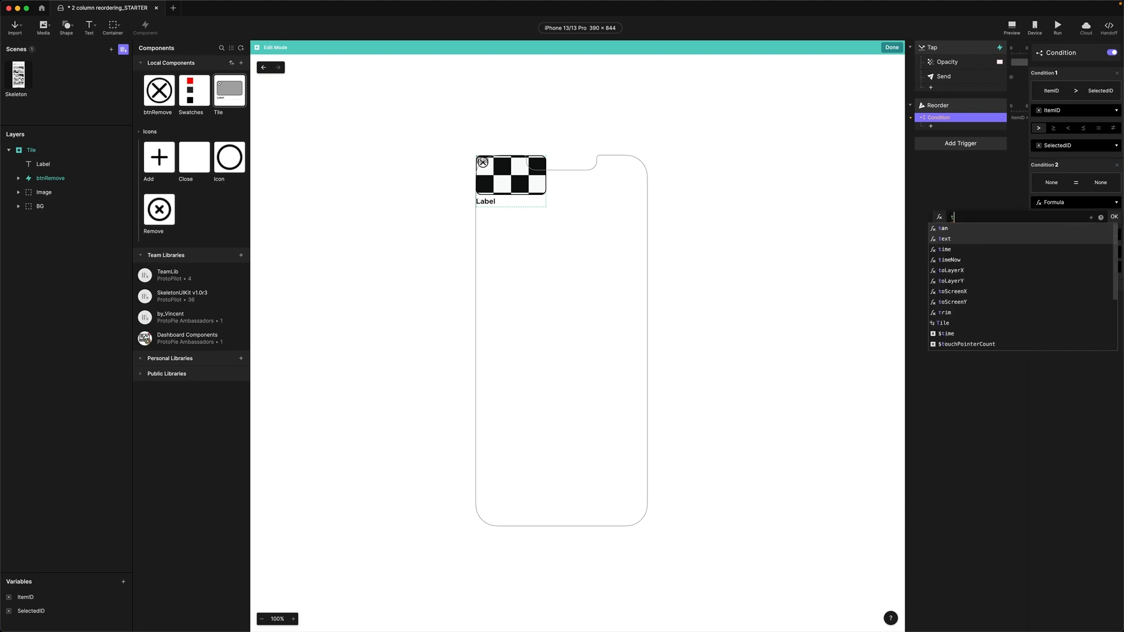
type("tile")
left_click(932, 230)
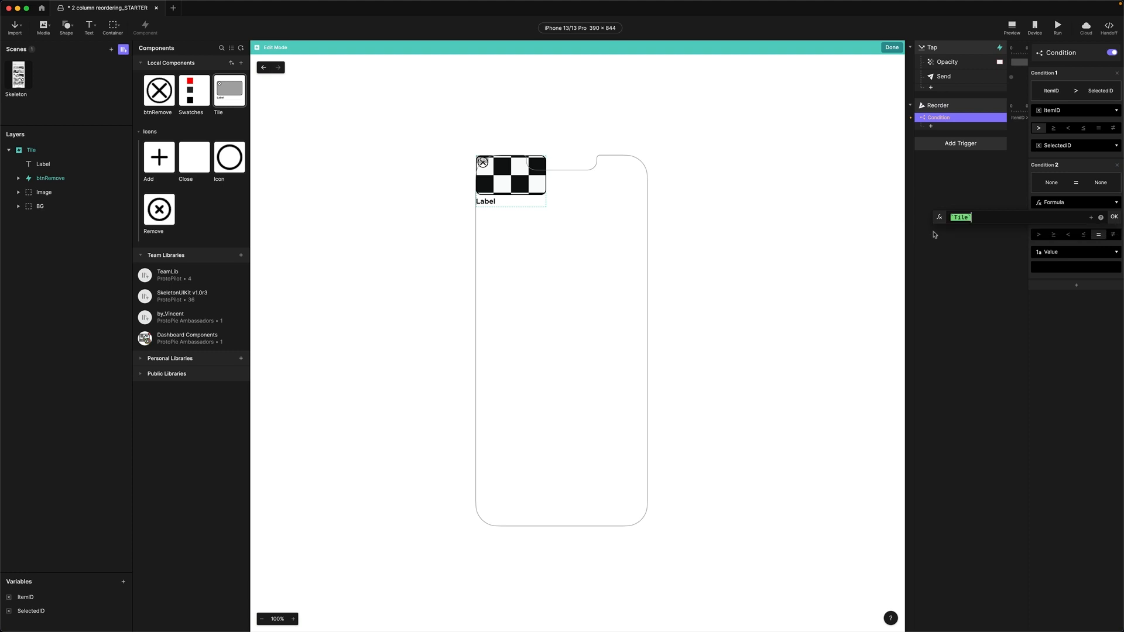
type(".x")
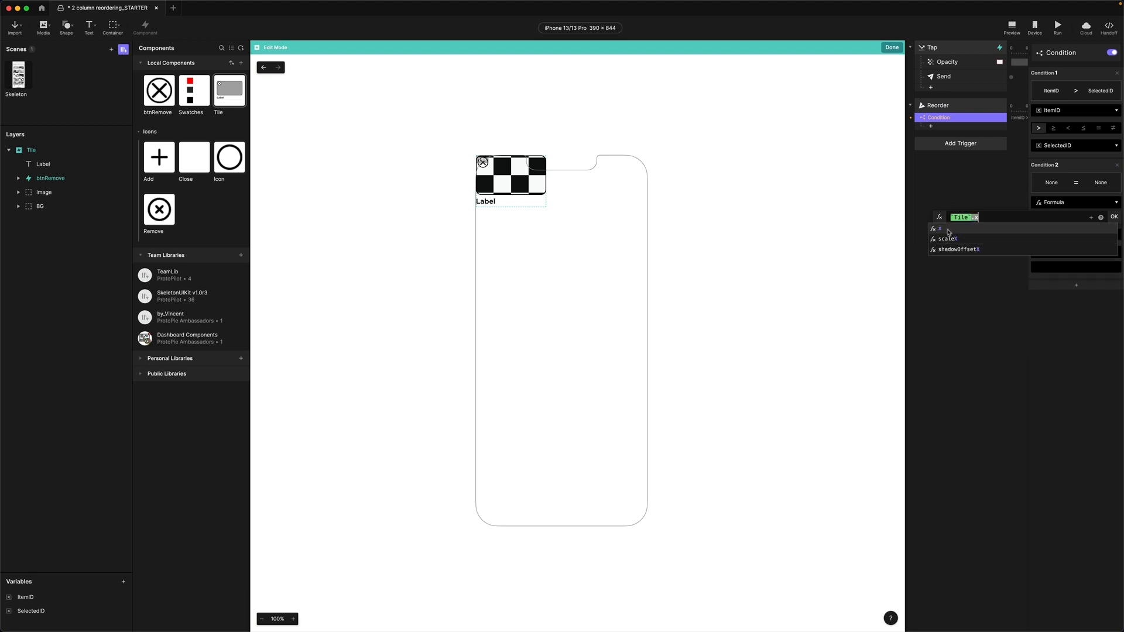
left_click(948, 230)
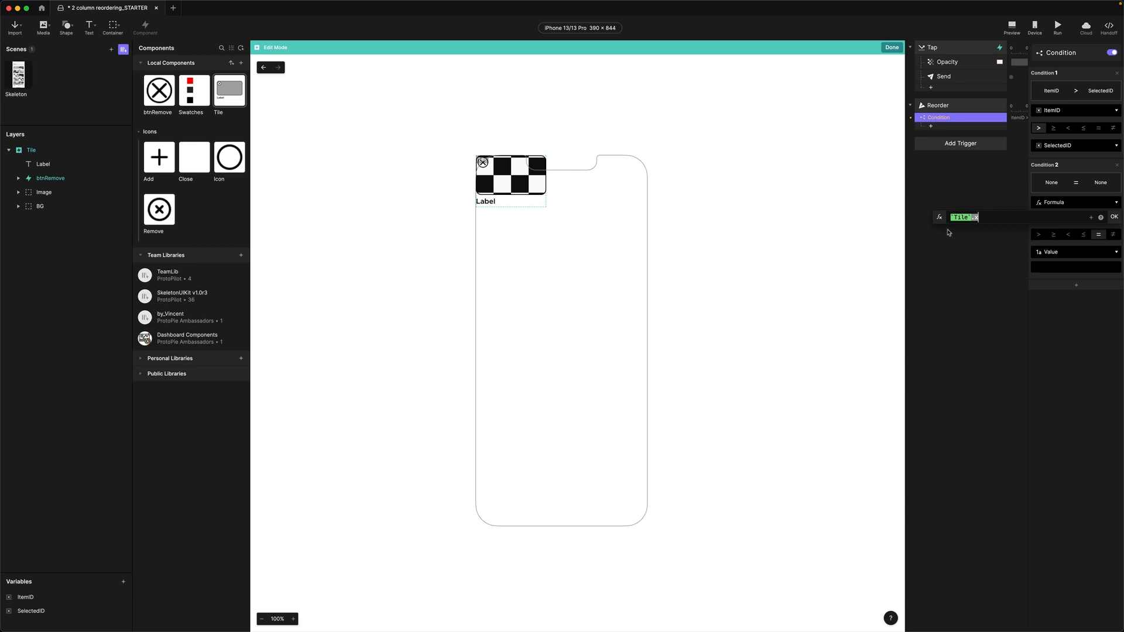
left_click(1113, 217)
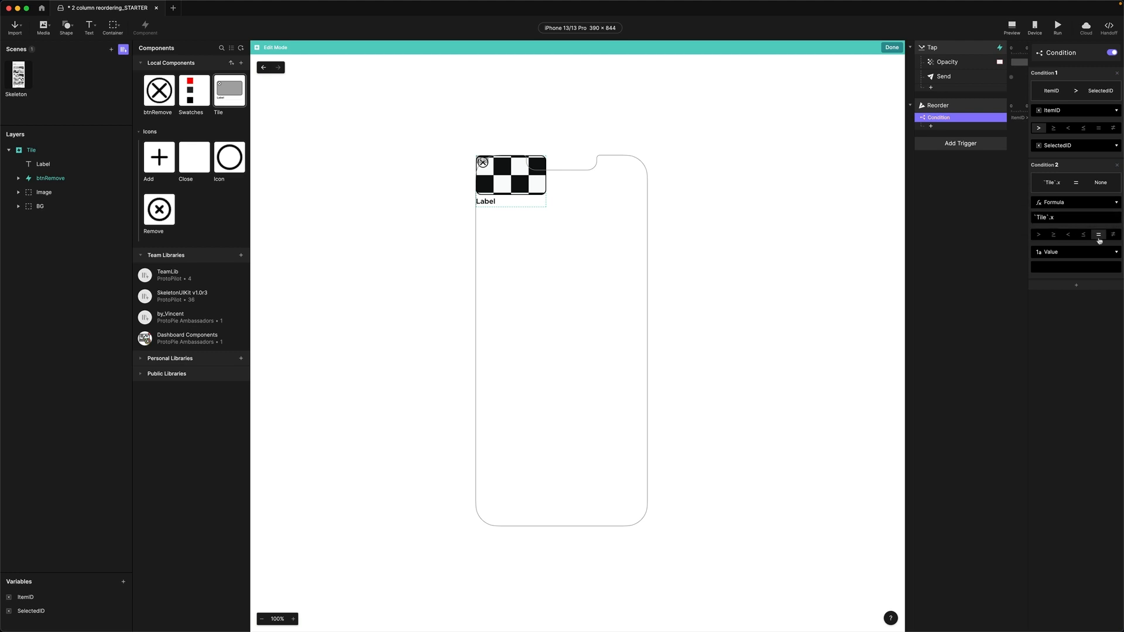
left_click(1058, 269)
key("Return")
Add a Move response under the condition, target the Tile layer, and make it a Move By.
left_click(930, 127)
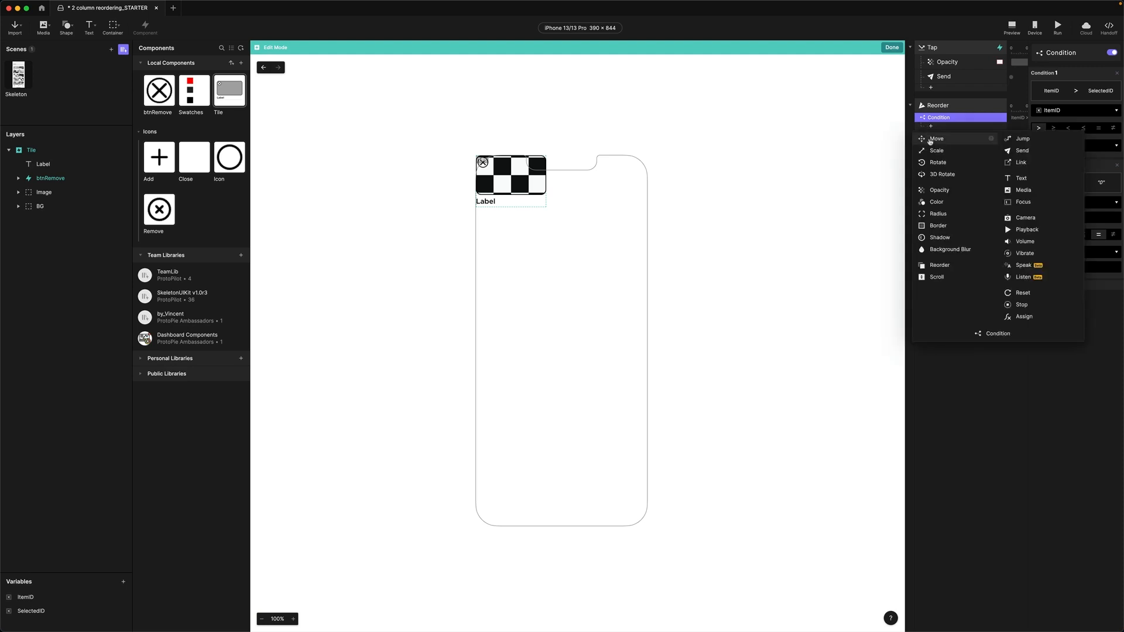
left_click(931, 141)
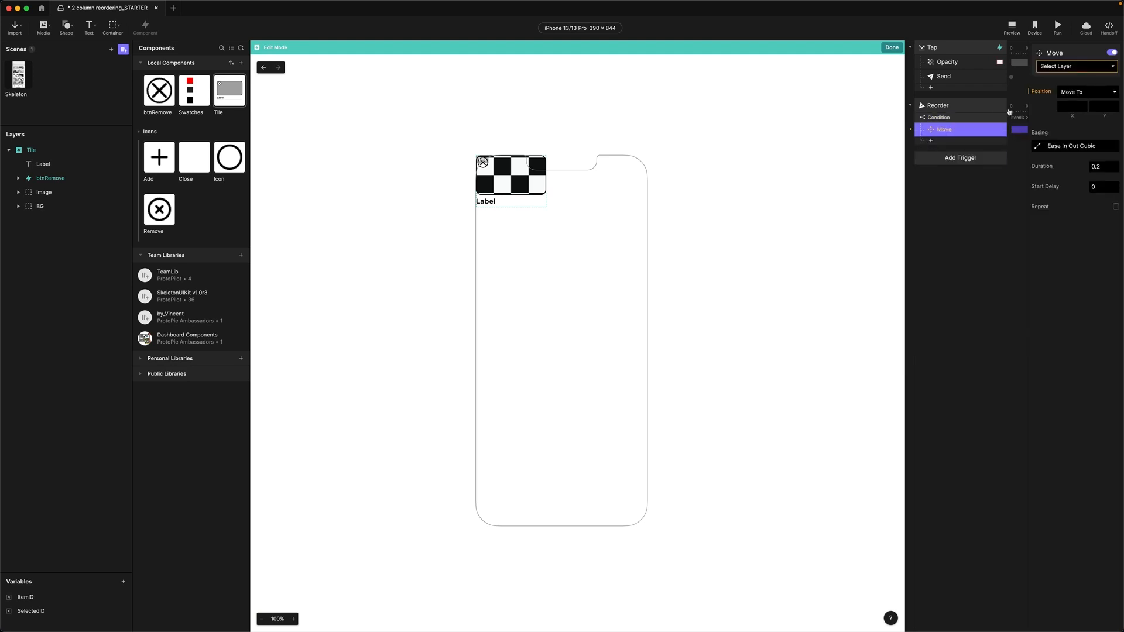
left_click(1082, 66)
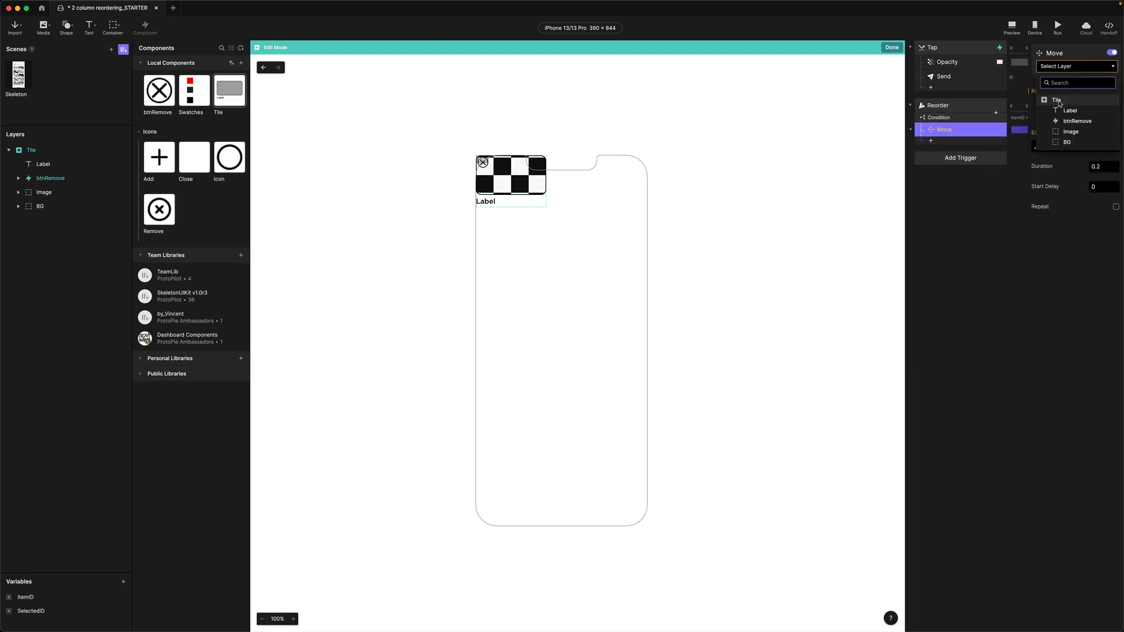
left_click(1060, 104)
left_click(1088, 92)
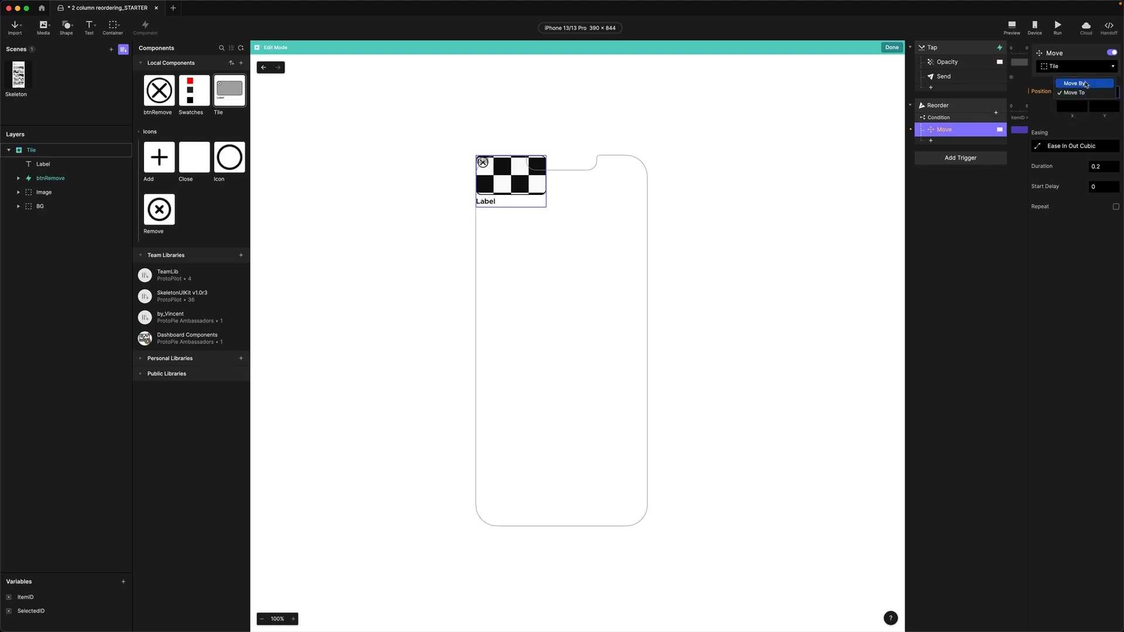
left_click(1086, 84)
Set the Move response's distance to 170 on X and -122 on Y.
left_click(1070, 109)
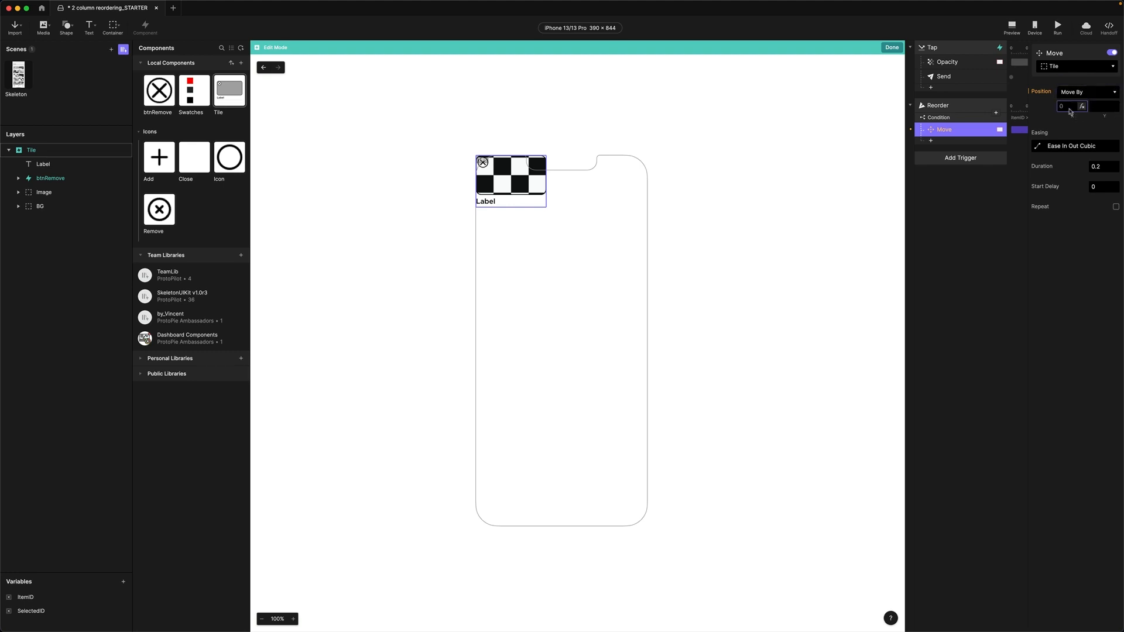
type("170")
key("Return")
left_click(1099, 108)
type("-122")
key("Return")
Duplicate the condition with its Move response and change the copy's `Tile`.x comparison from equal to not equal to 0.
left_click(932, 120)
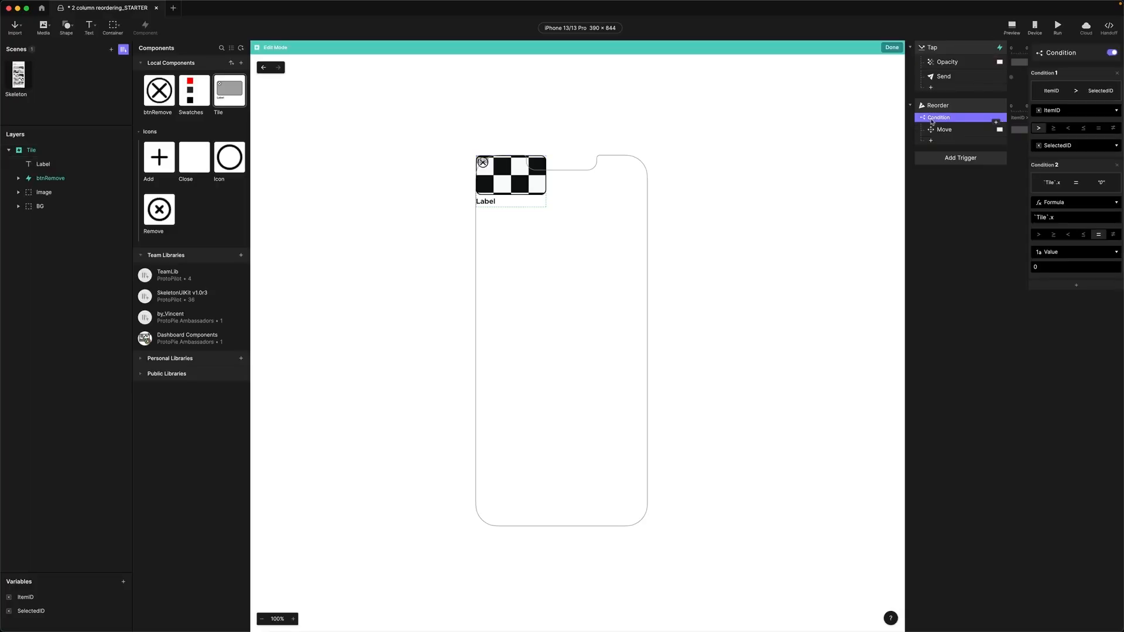
key("super+d")
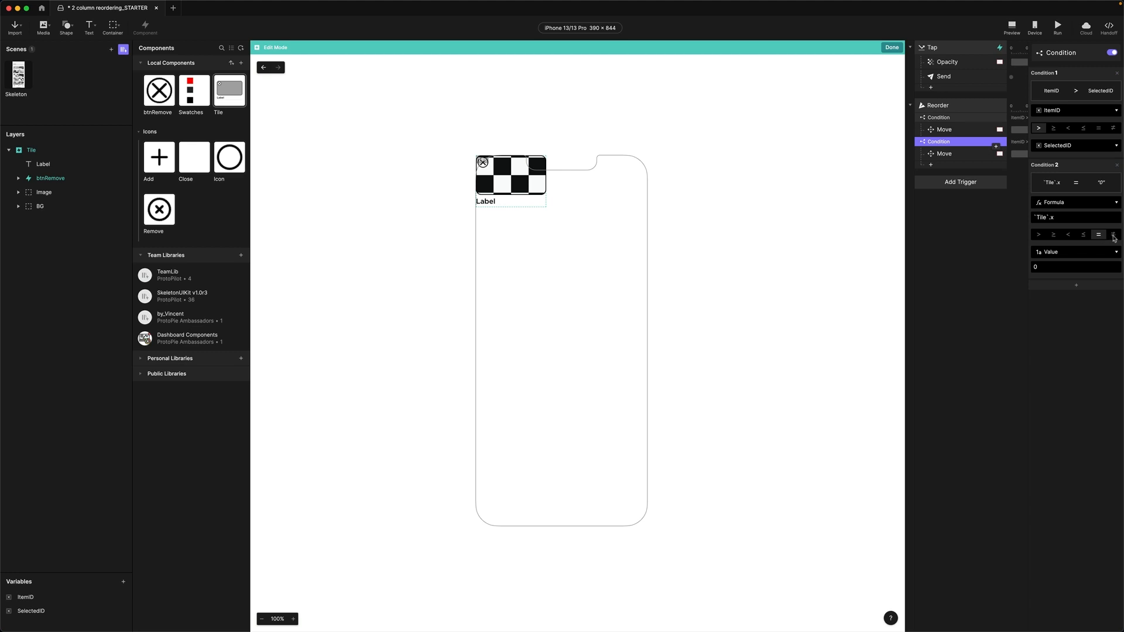
left_click(1114, 235)
Make the duplicated Move response shift the tile by -170 on X with no vertical movement.
left_click(947, 156)
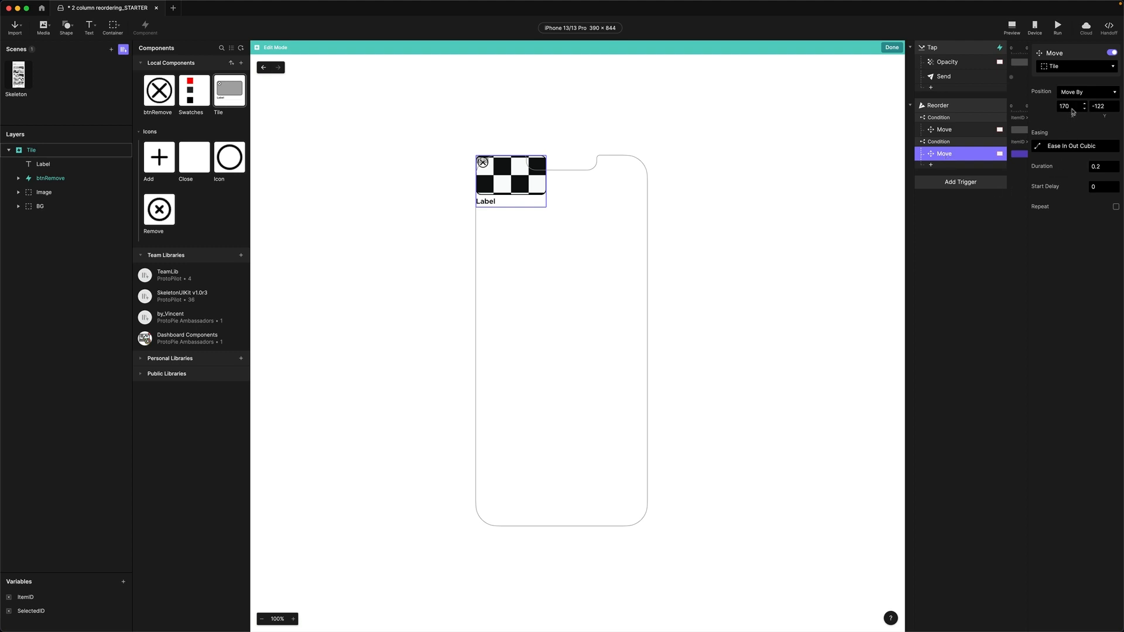
left_click(1061, 109)
type("-")
key("Return")
left_click(1105, 106)
type("-170")
key("Return")
left_click(1095, 106)
key("Return")
Return from the Tile component to the Skeleton scene and set Tile 1's ItemID override to 1.
left_click(265, 68)
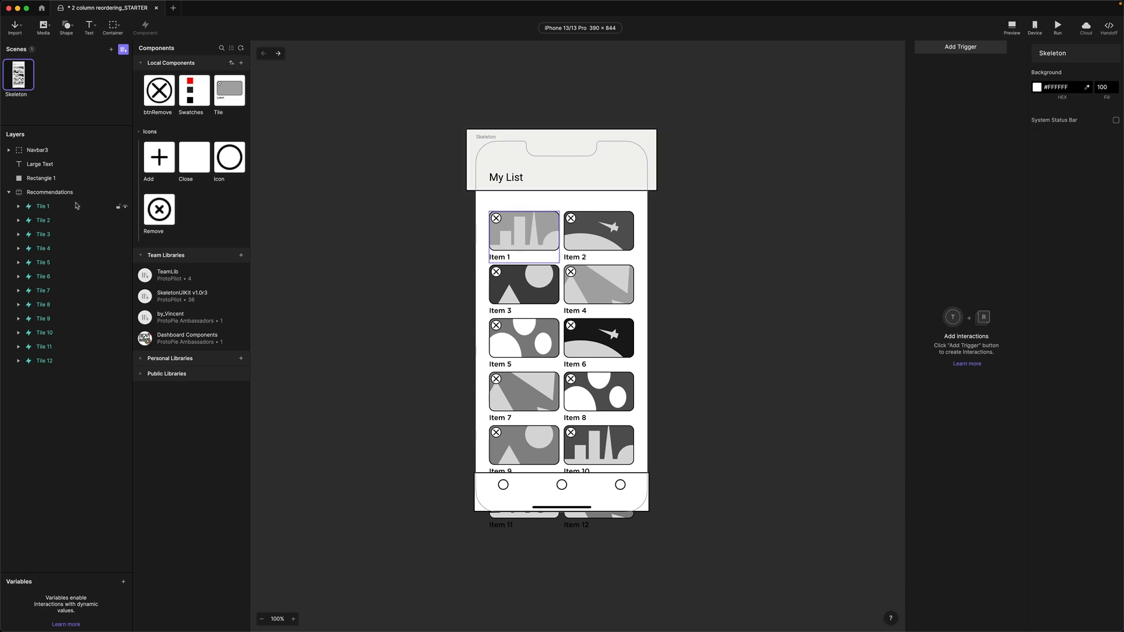
left_click(54, 208)
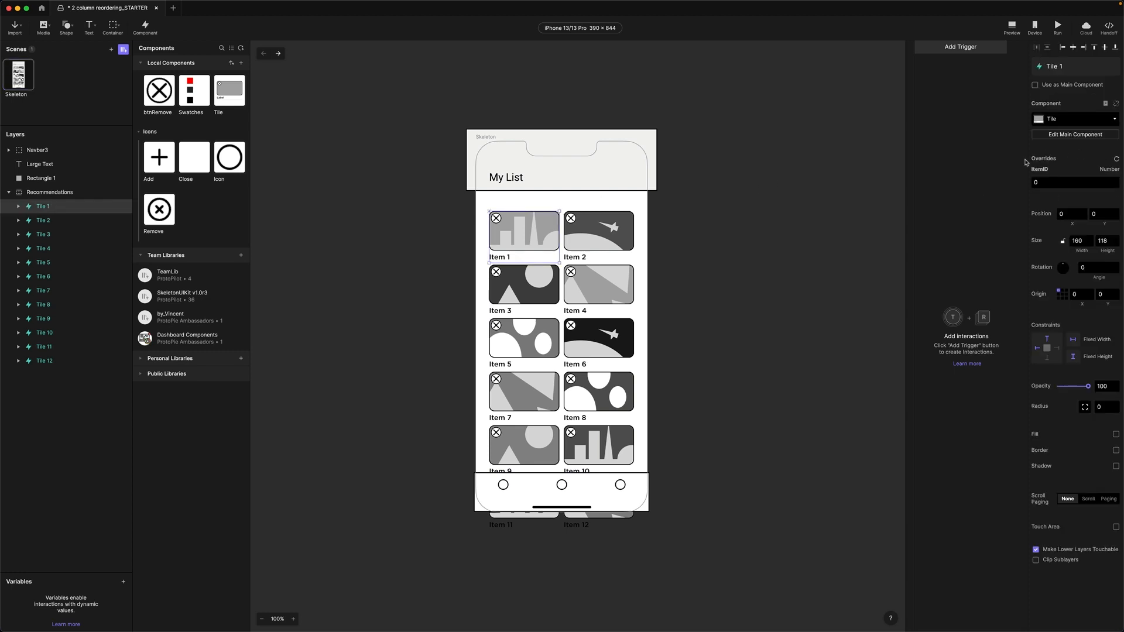
left_click(1032, 183)
type("1")
key("Return")
Set the ItemID override to 2 on Tile 2, 3 on Tile 3 and 12 on Tile 12.
left_click(44, 221)
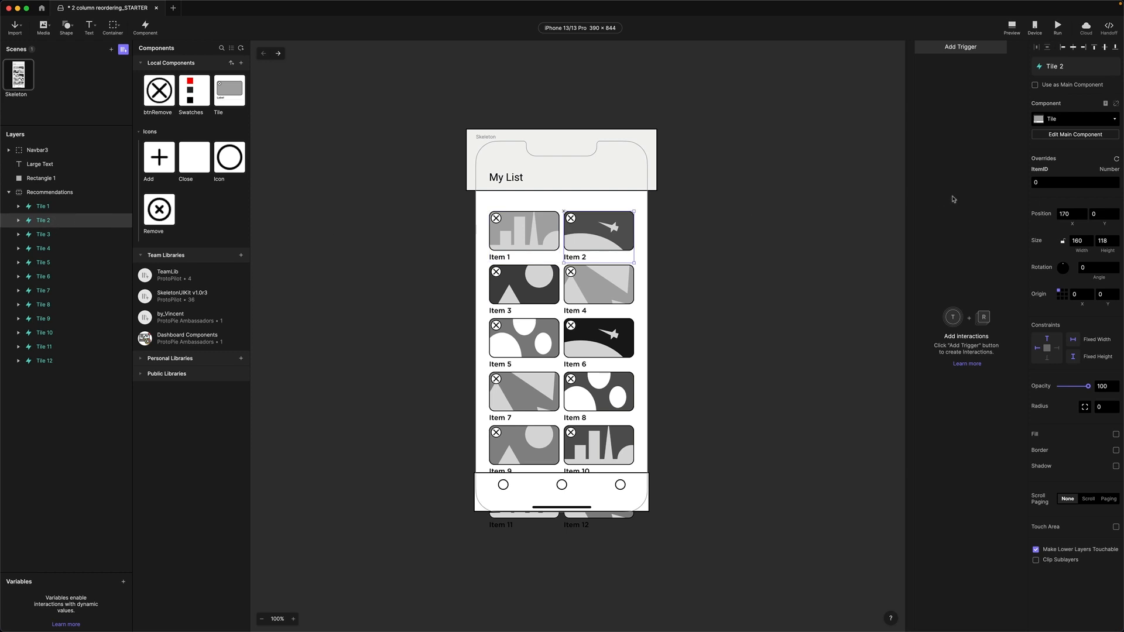
left_click(1040, 182)
type("2")
key("Return")
left_click(46, 236)
left_click(1038, 183)
type("3")
key("Return")
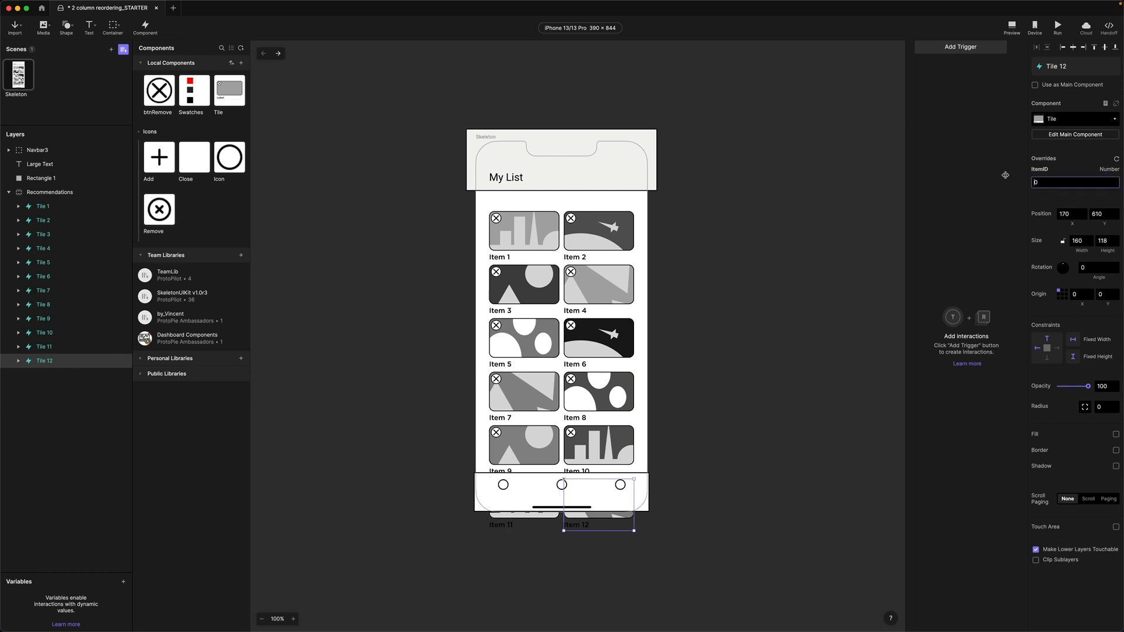
type("12")
key("Return")
Preview the prototype beside the canvas and test the reordering by removing Items 1, 5, 8 and 7.
left_click(1012, 27)
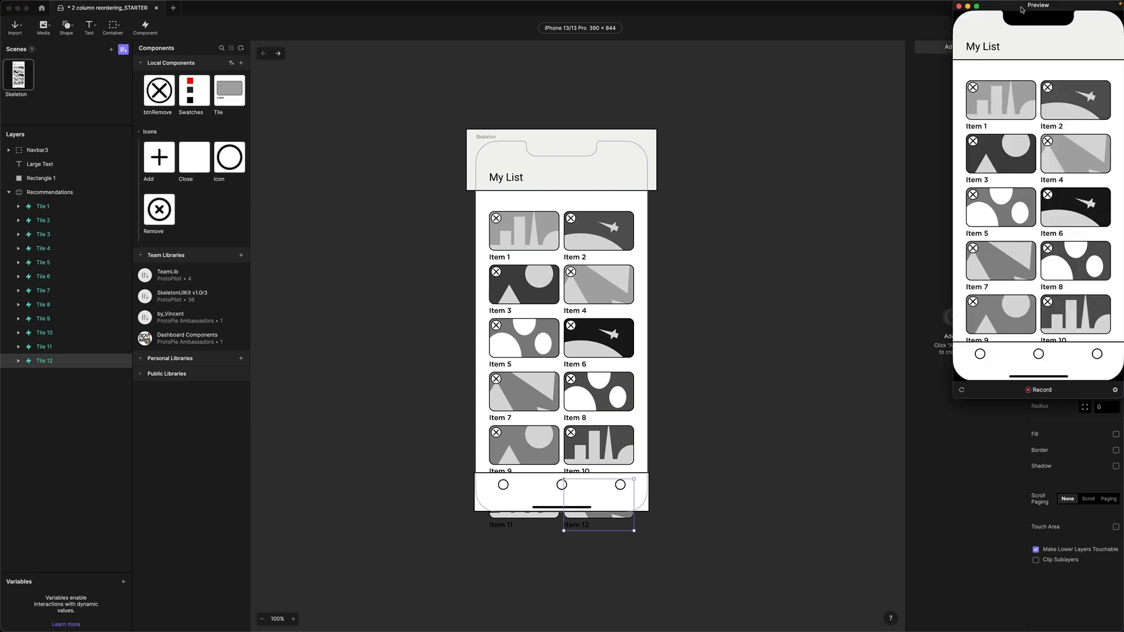
left_click_drag(1019, 6, 732, 142)
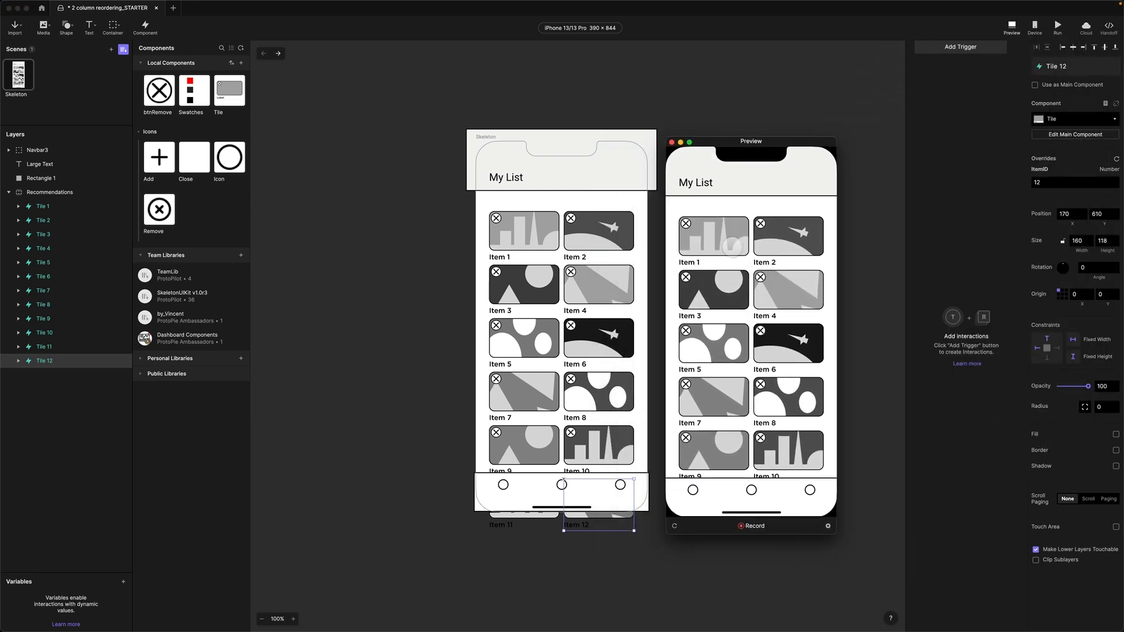
left_click(686, 224)
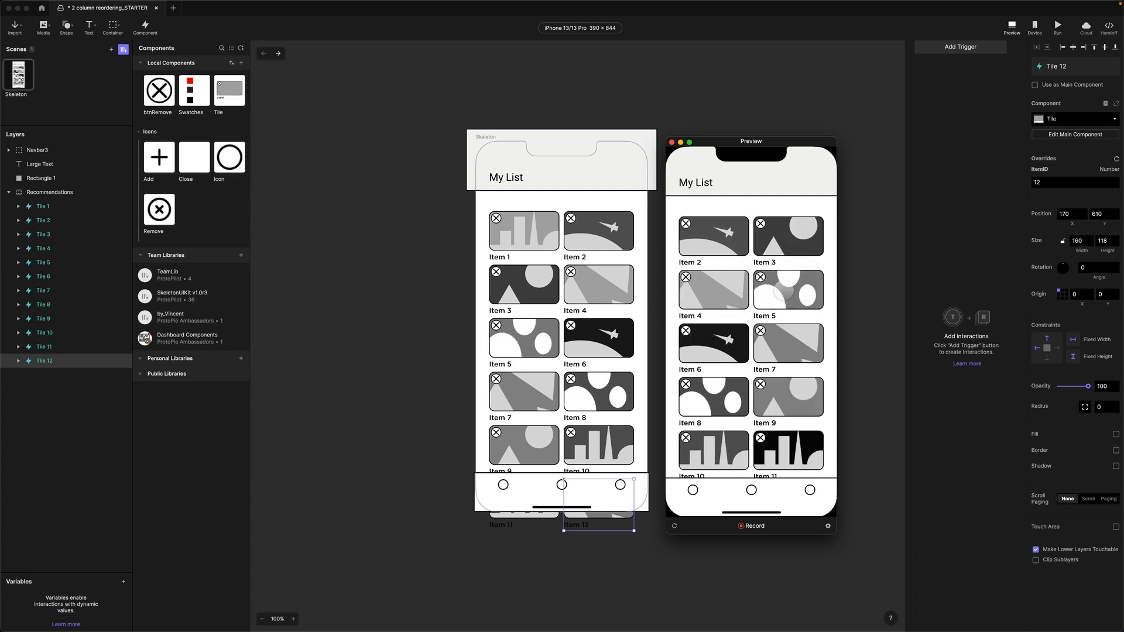
left_click(760, 277)
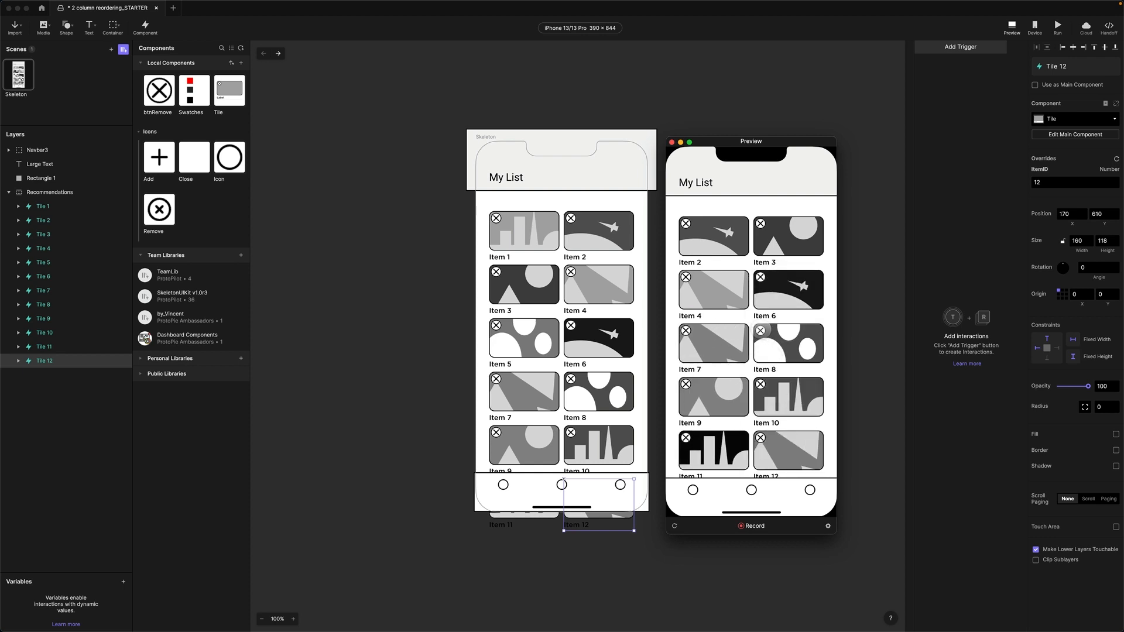
left_click(761, 330)
left_click(683, 332)
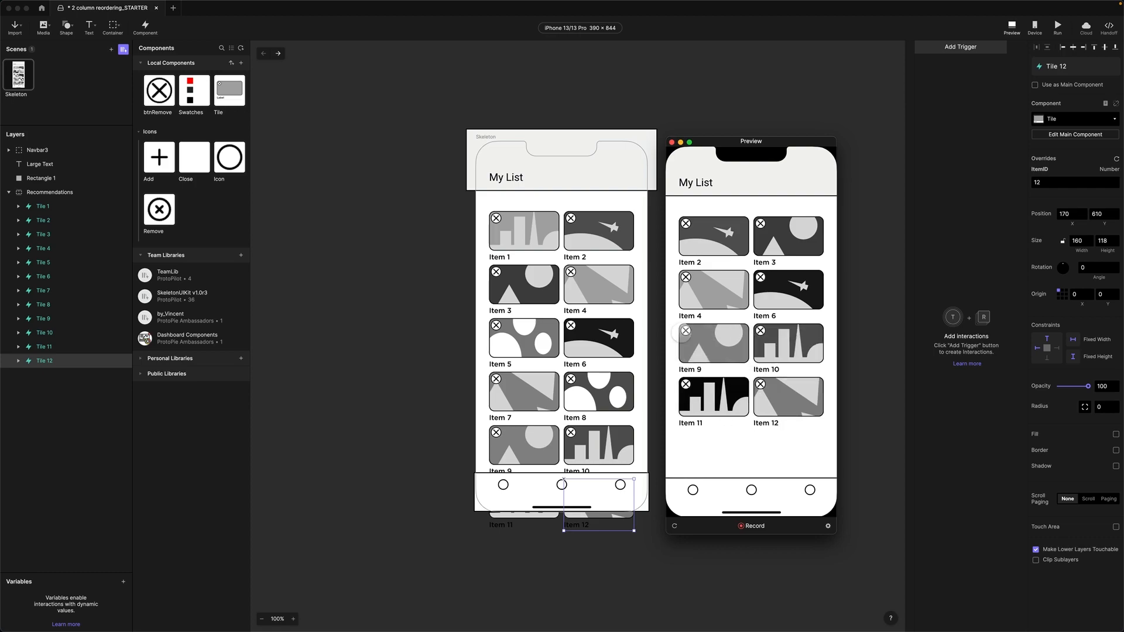